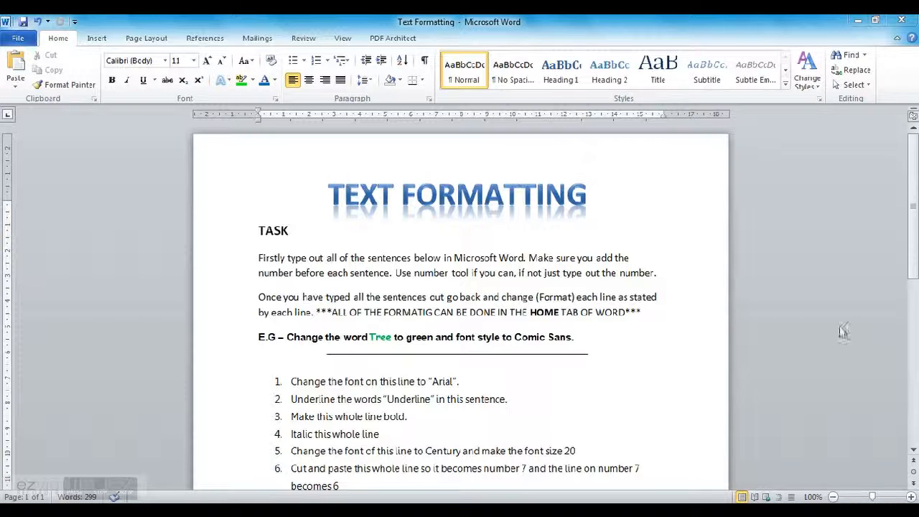
Change the font of line 1, "Change the font on this line to 'Arial'", to Arial.
scroll(545, 316, down, 2)
drag(458, 324, 290, 327)
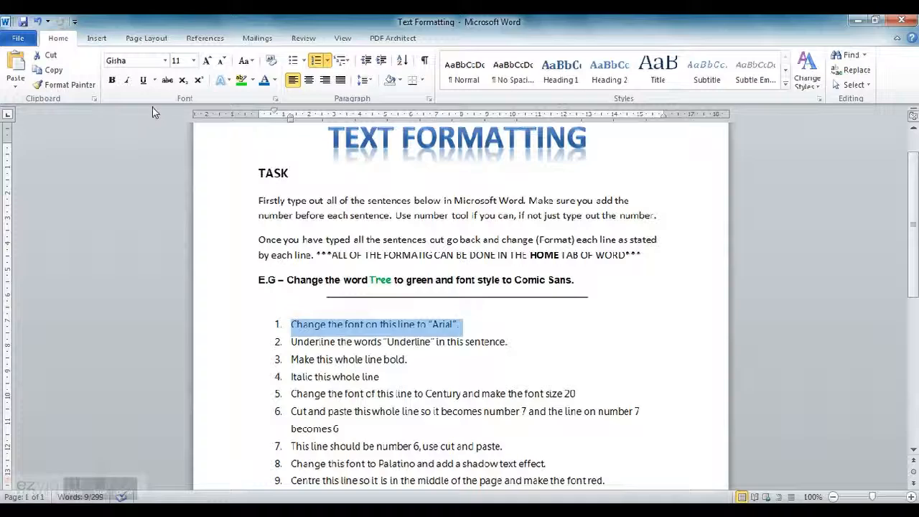
click(166, 63)
mouse_move(291, 80)
mouse_down()
mouse_move(291, 126)
mouse_move(290, 111)
mouse_up()
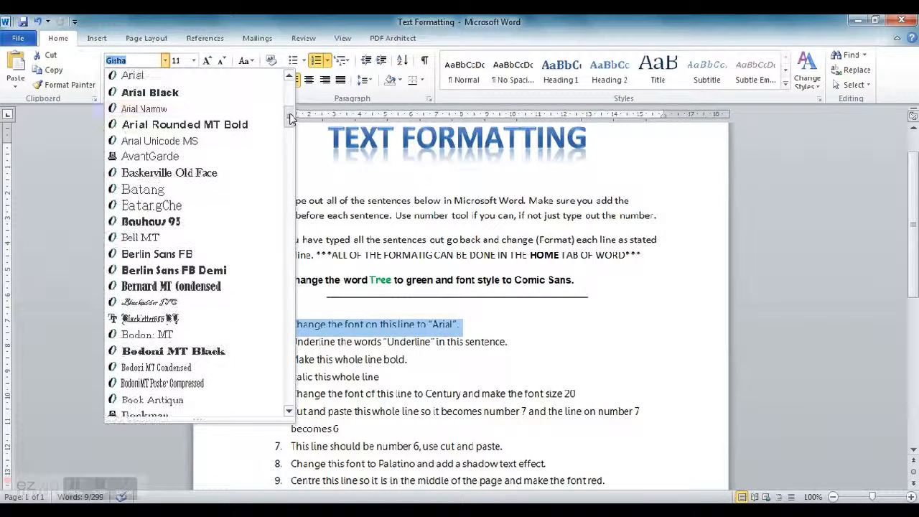
click(143, 79)
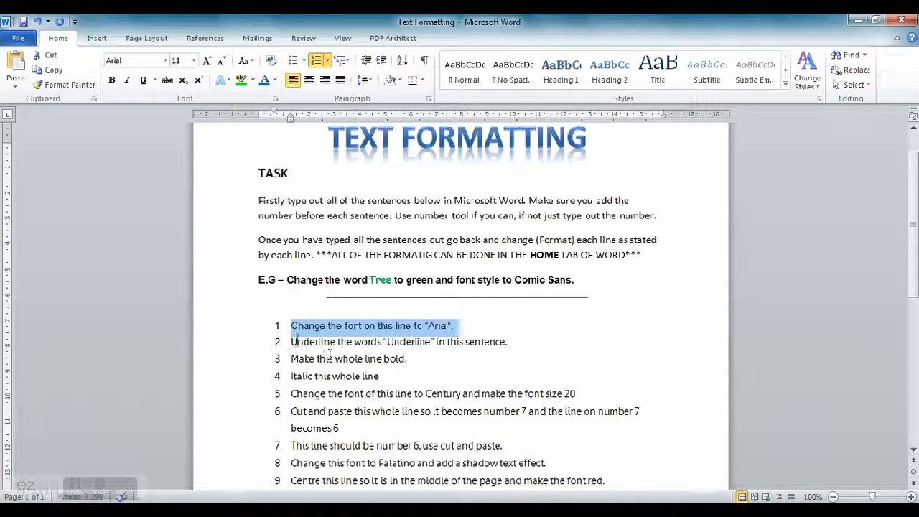
Underline both occurrences of the word "Underline" in line 2.
drag(336, 343, 291, 343)
click(143, 85)
click(431, 343)
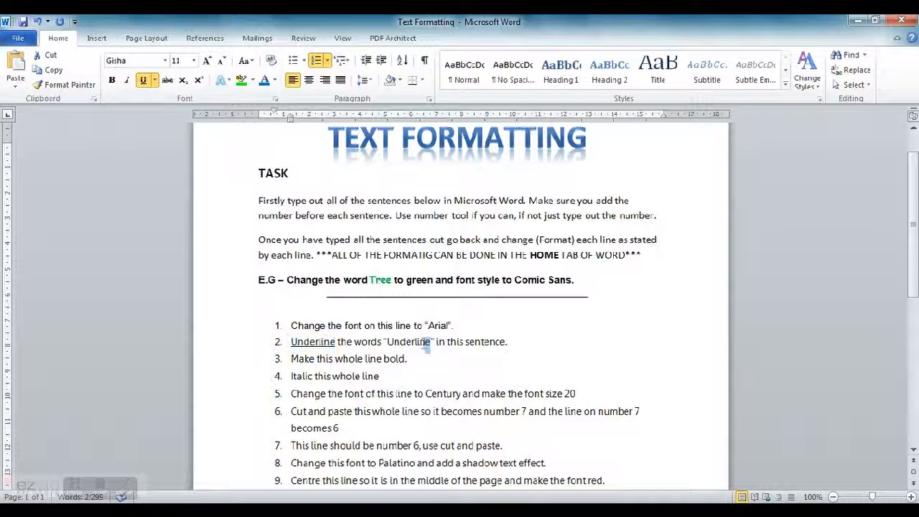
drag(431, 343, 386, 343)
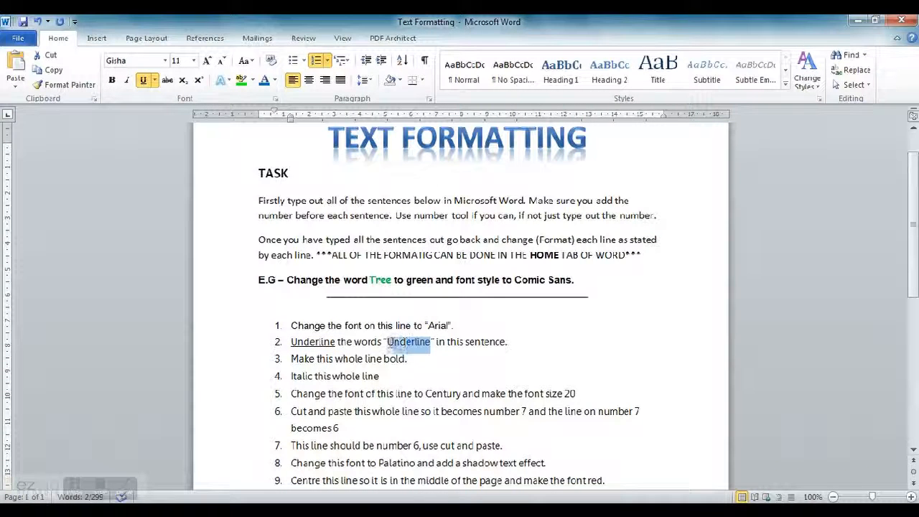
click(146, 82)
Make the whole of line 3 bold and the whole of line 4 italic.
drag(411, 364, 291, 359)
click(112, 81)
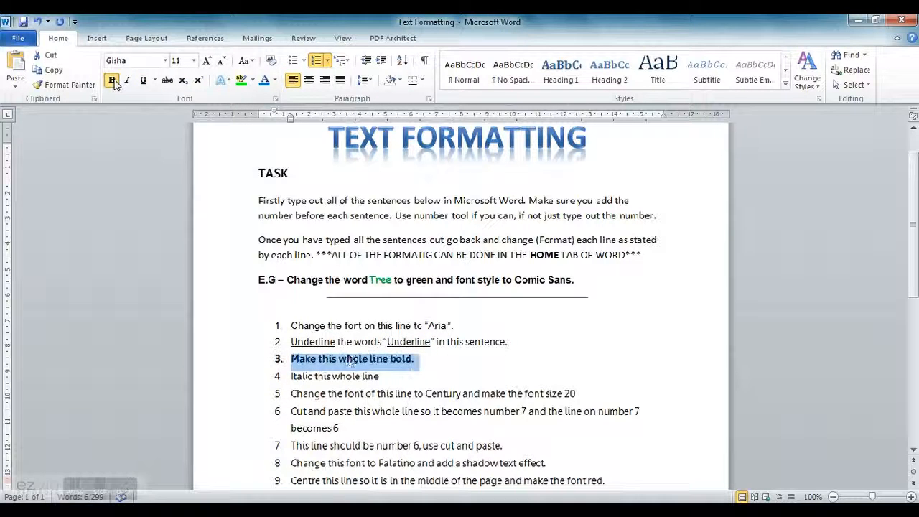
drag(384, 376, 292, 376)
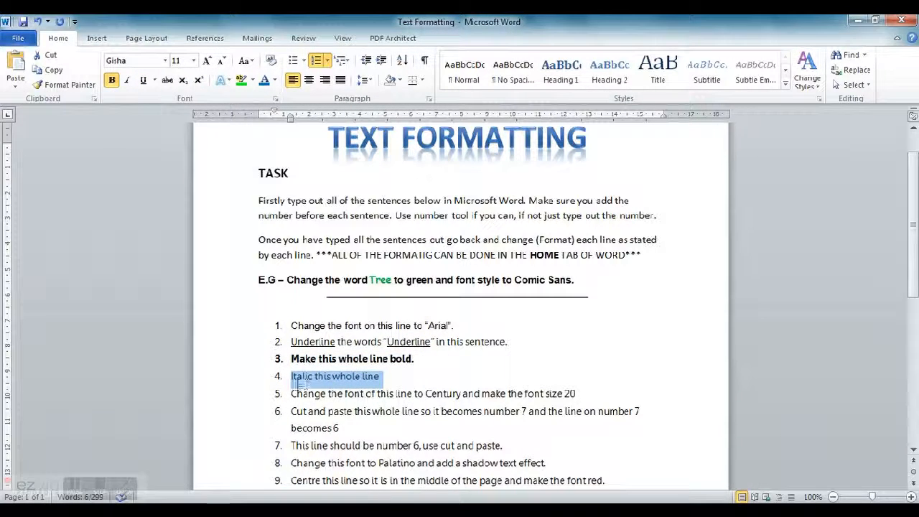
click(126, 81)
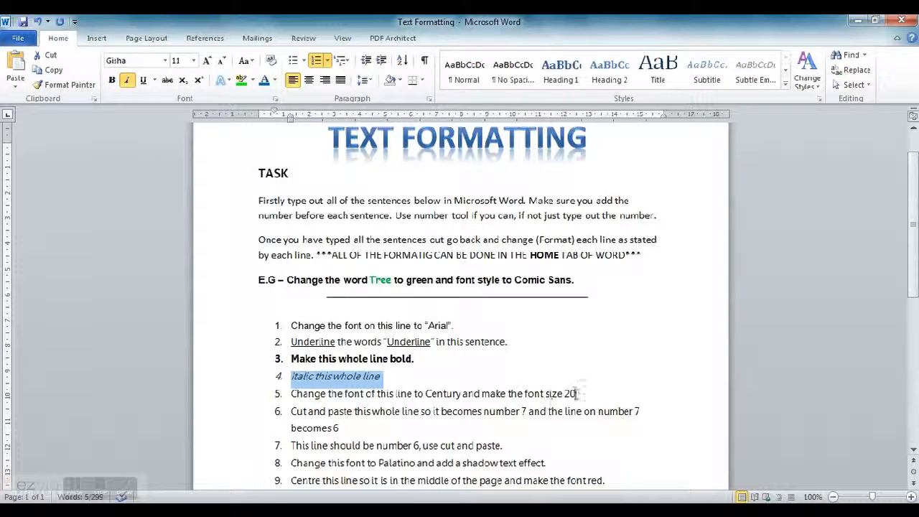
Set line 5 to the Century font at size 20.
drag(574, 392, 290, 394)
click(165, 60)
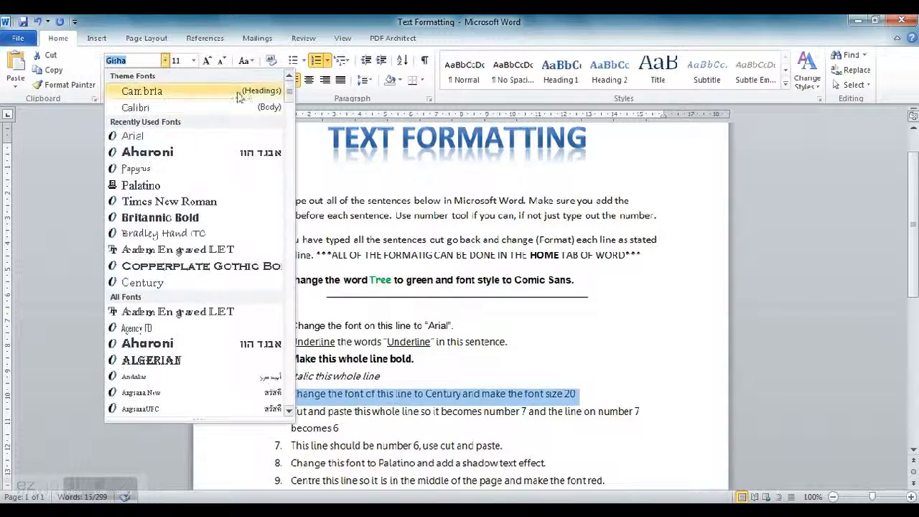
drag(288, 96, 288, 140)
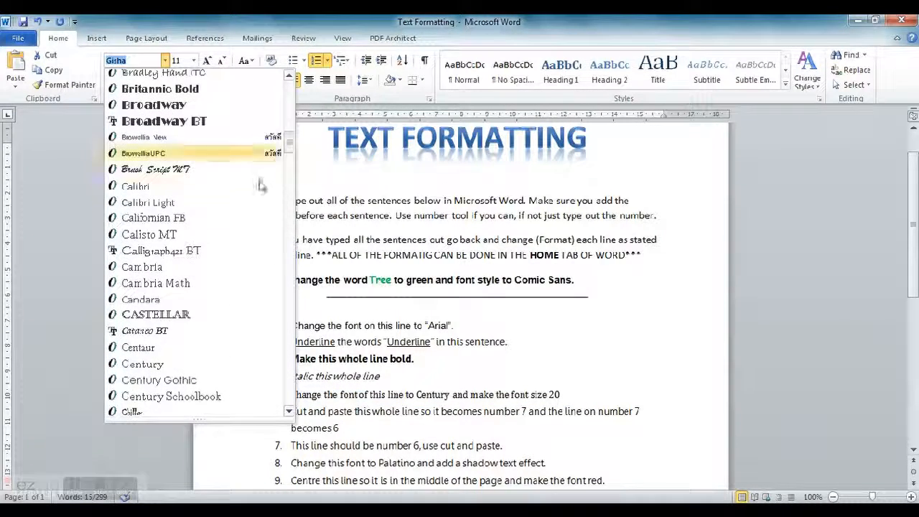
click(143, 364)
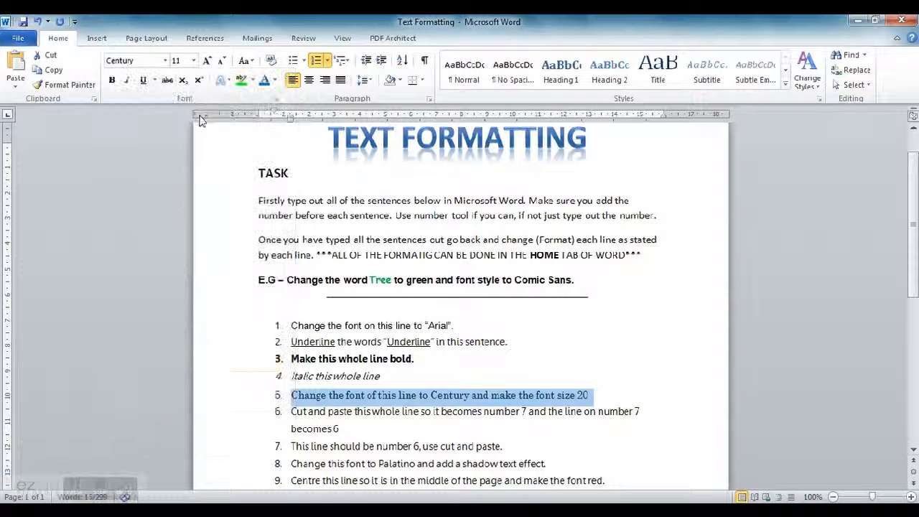
click(194, 63)
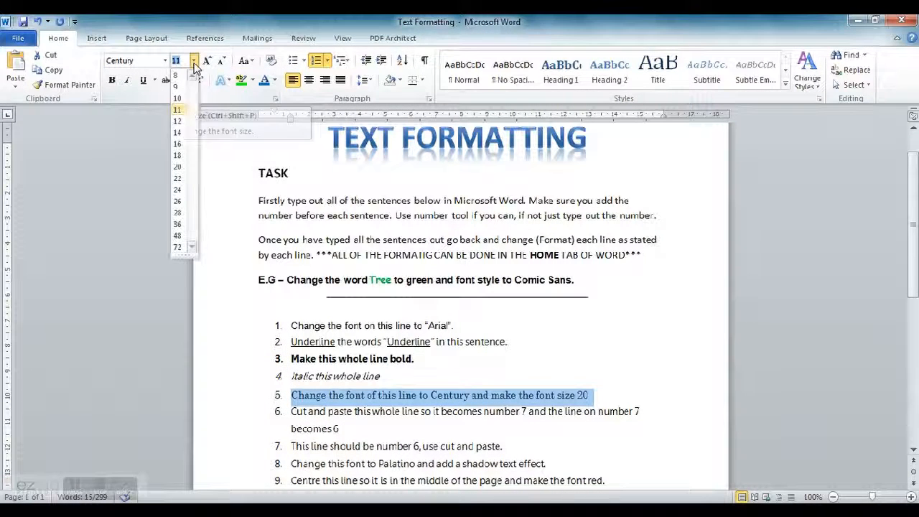
click(179, 168)
Cut line 6 and paste it below "This line should be number 6" so the two swap places, leaving no blank numbered line.
drag(912, 208, 915, 261)
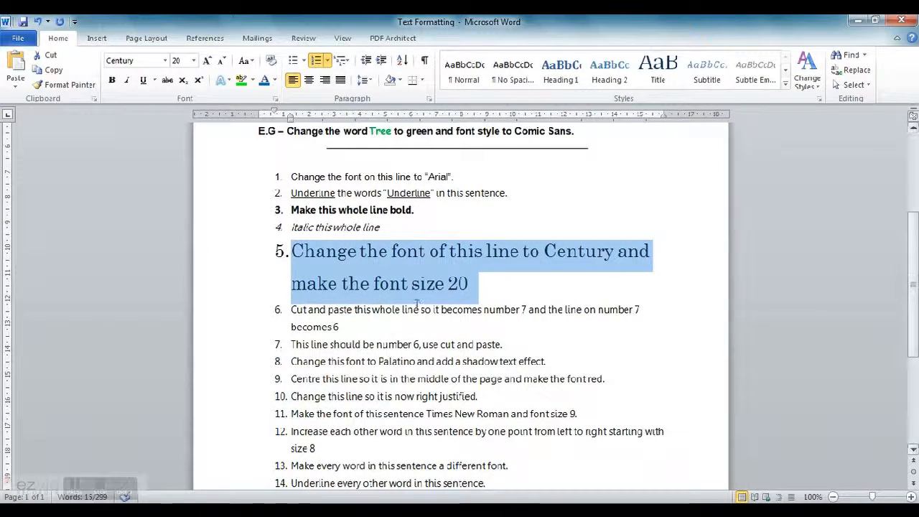
drag(338, 326, 292, 316)
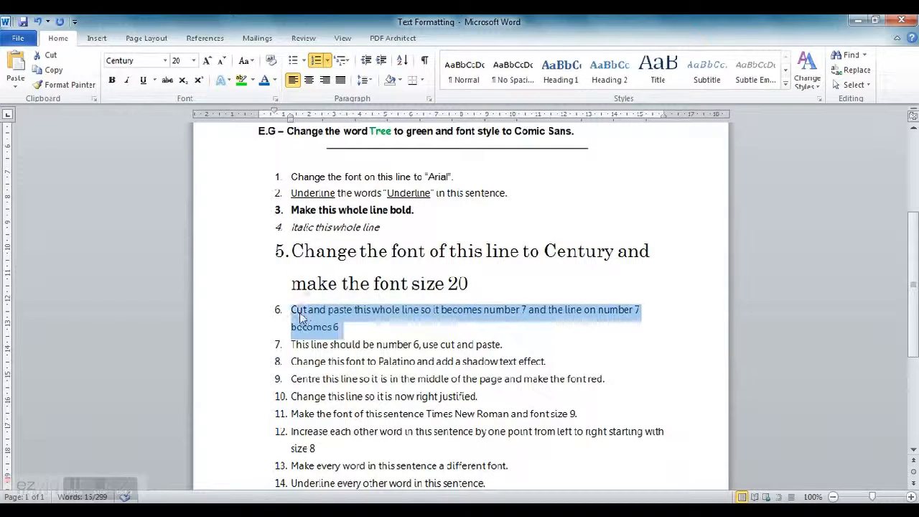
right_click(302, 318)
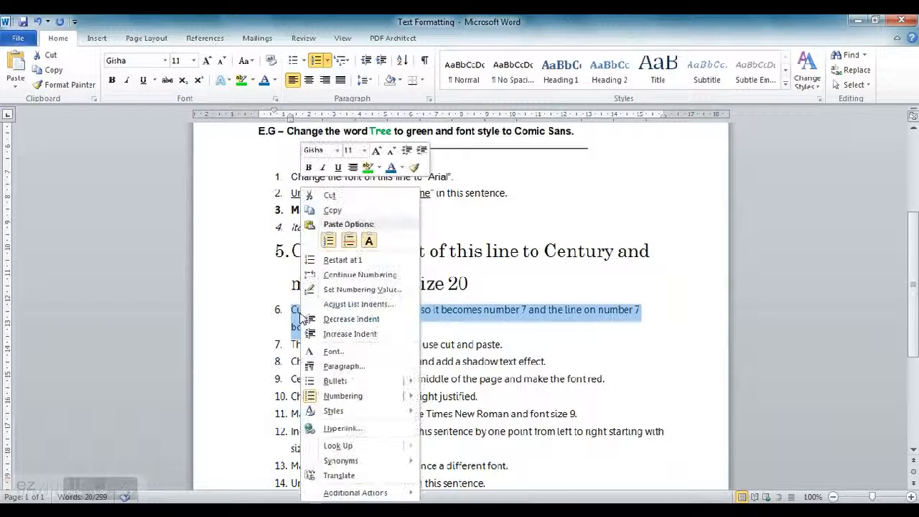
click(331, 194)
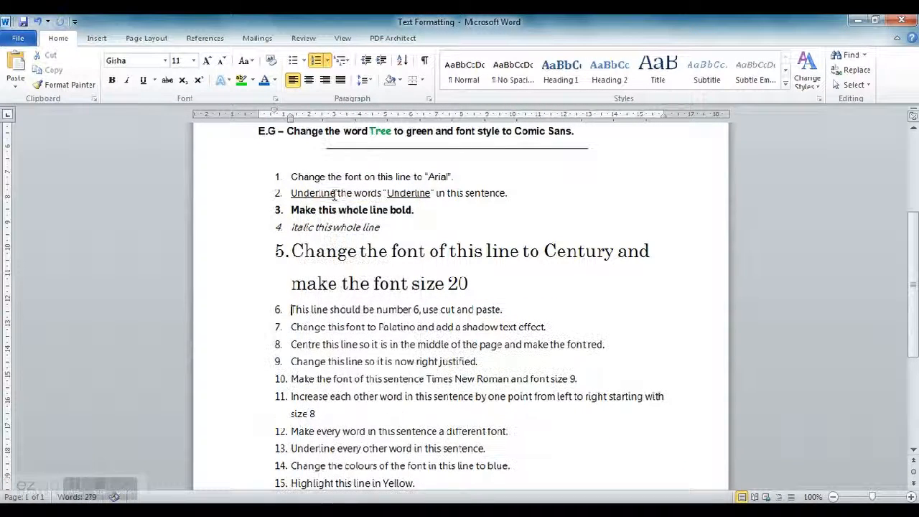
click(508, 311)
key(Return)
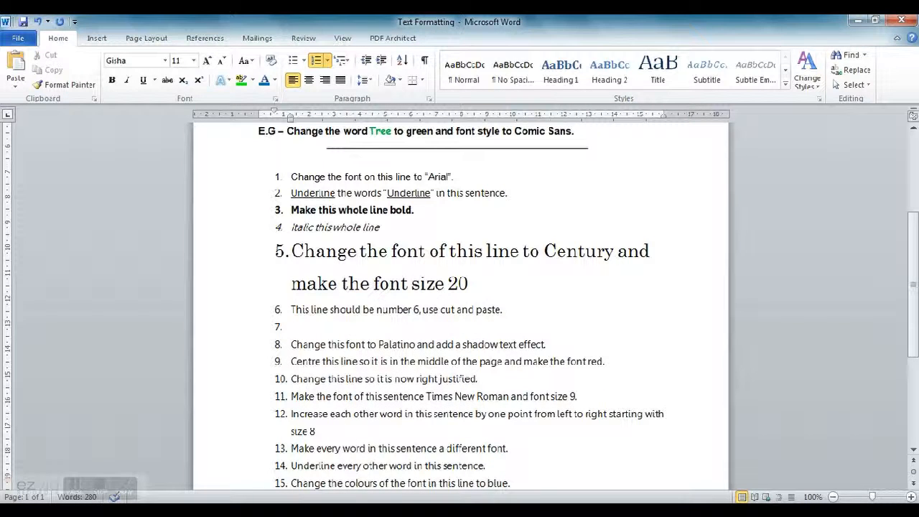
right_click(296, 330)
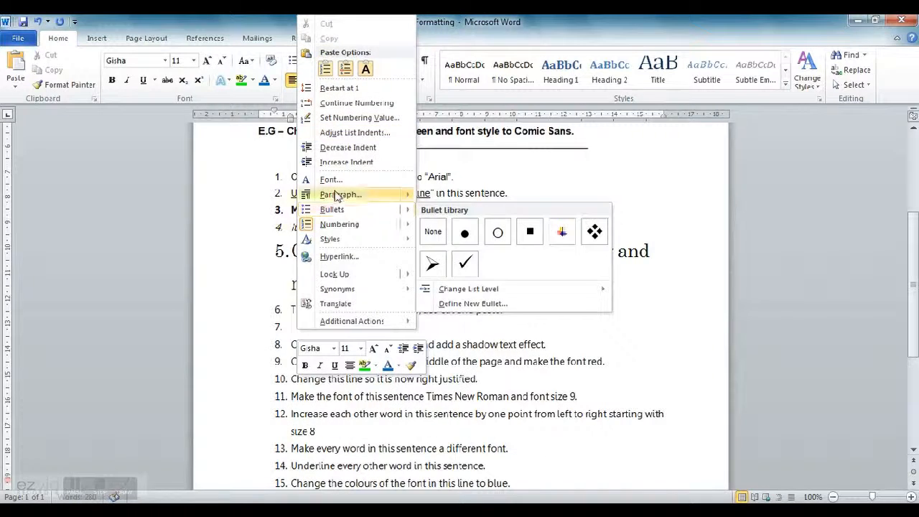
click(325, 68)
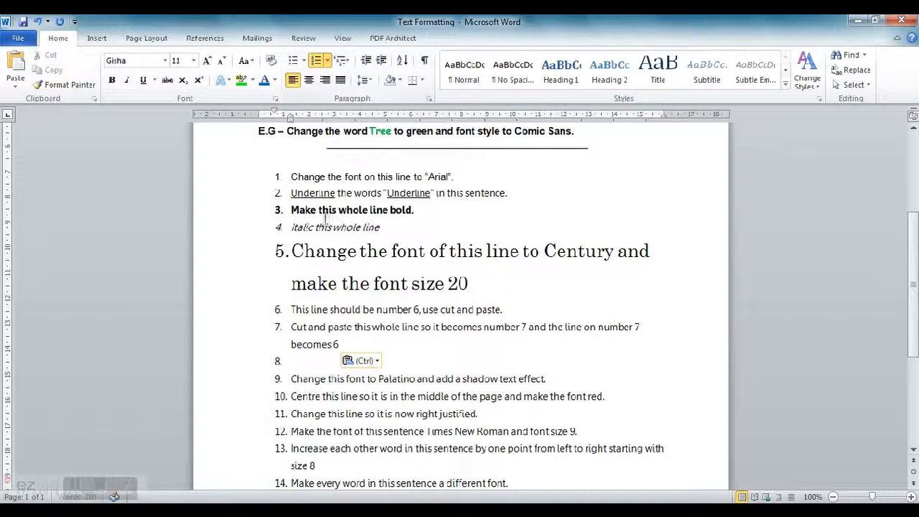
key(Return)
key(BackSpace)
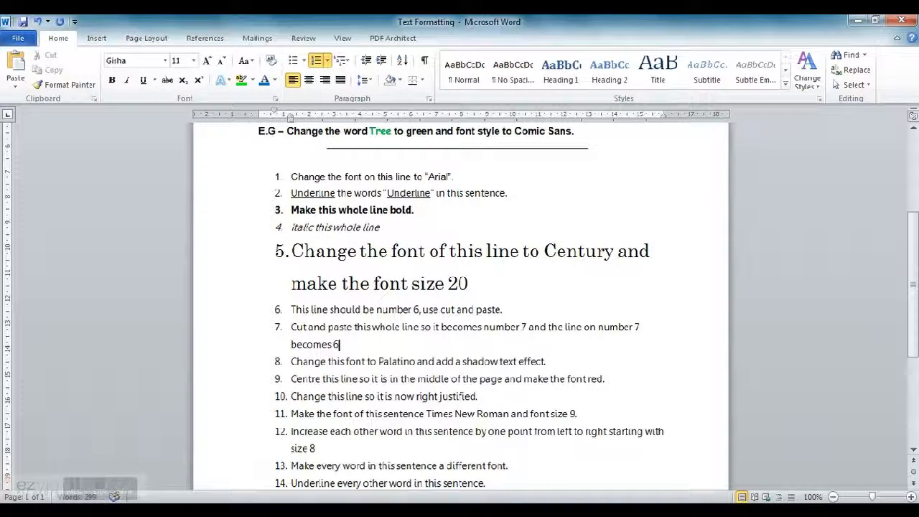
Change the font of line 8 to Palatino.
drag(547, 361, 340, 368)
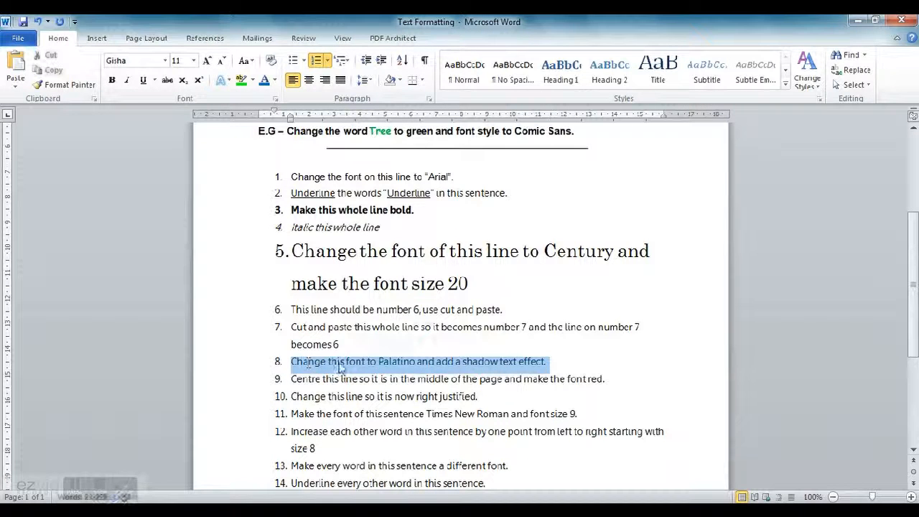
click(164, 61)
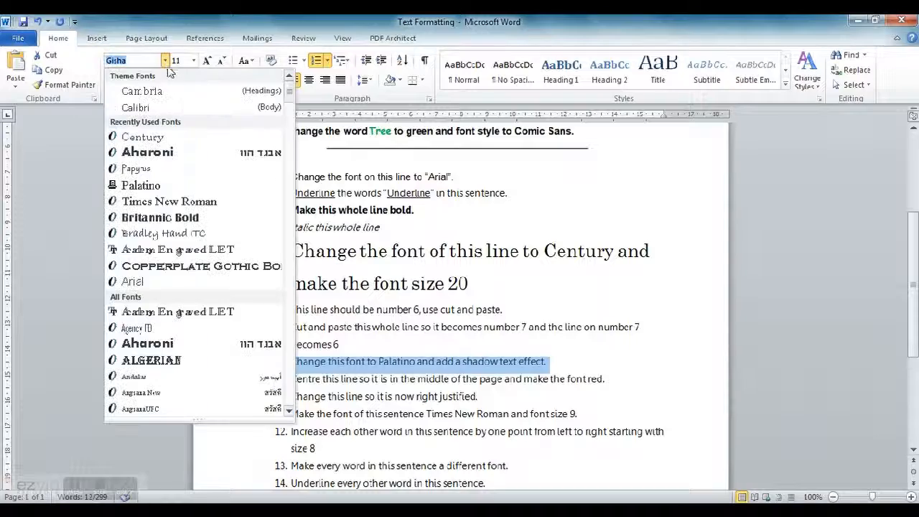
scroll(273, 260, down, 20)
scroll(286, 323, down, 20)
scroll(287, 337, up, 5)
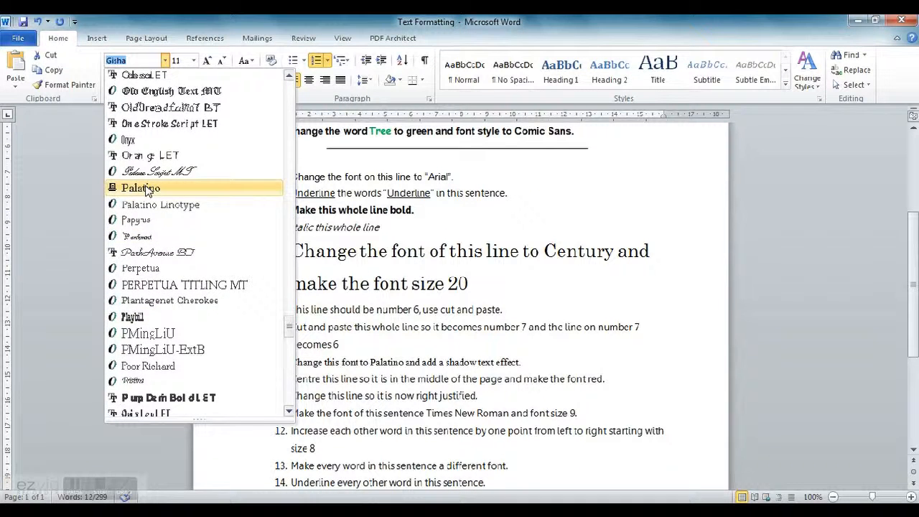
click(147, 189)
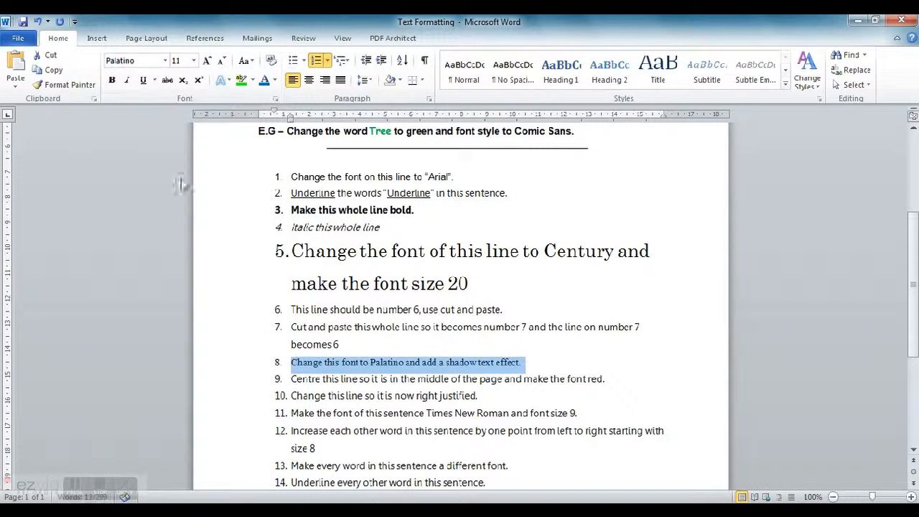
Apply an outer shadow text effect to line 8.
click(224, 84)
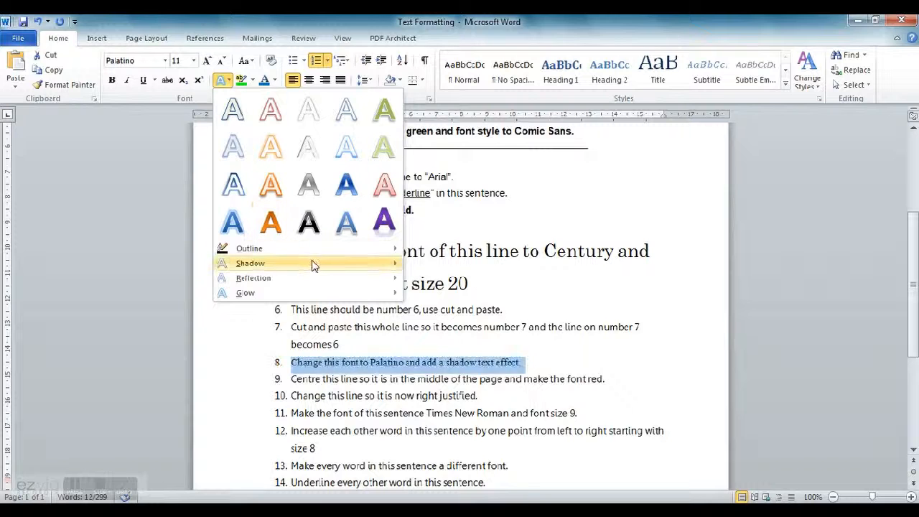
mouse_move(335, 269)
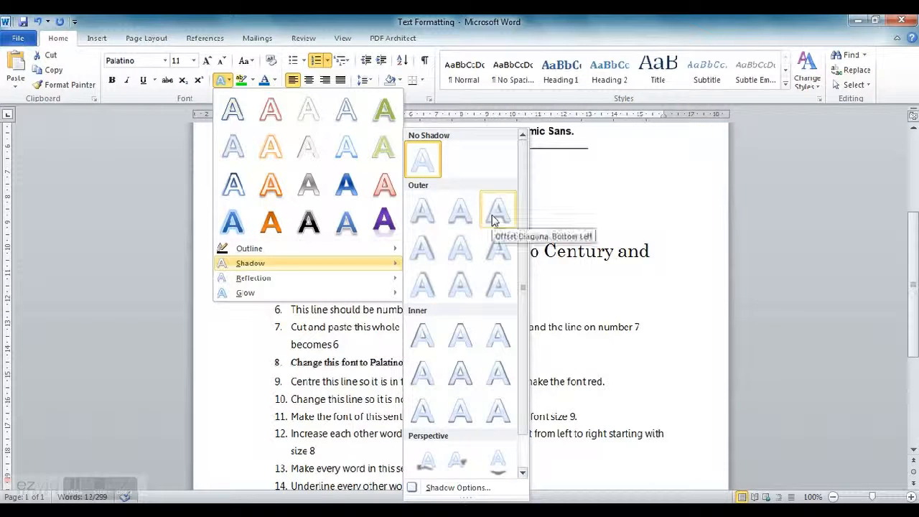
click(501, 253)
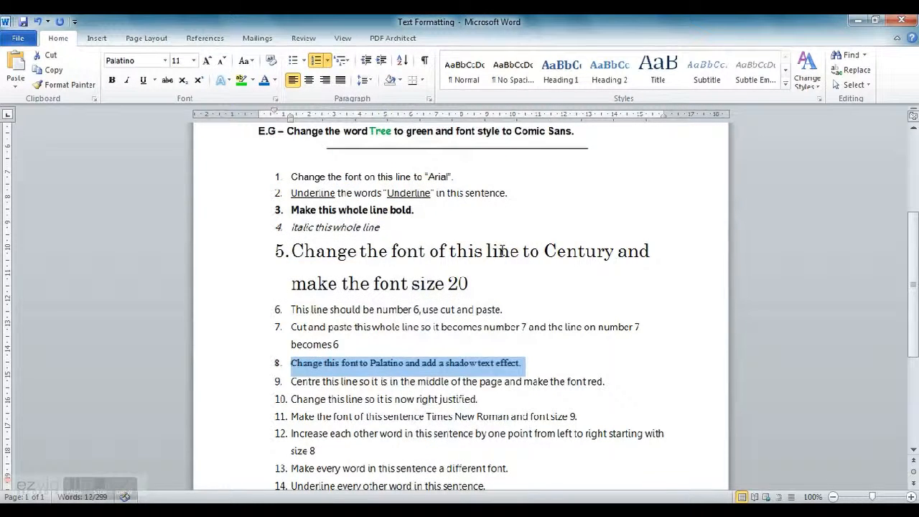
click(537, 363)
Centre line 9 on the page and colour its text standard red.
drag(618, 381, 288, 381)
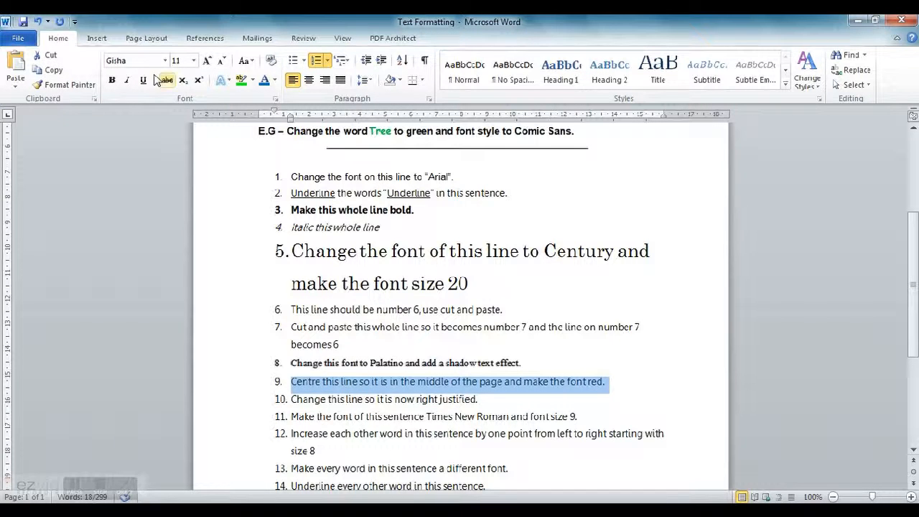
click(308, 80)
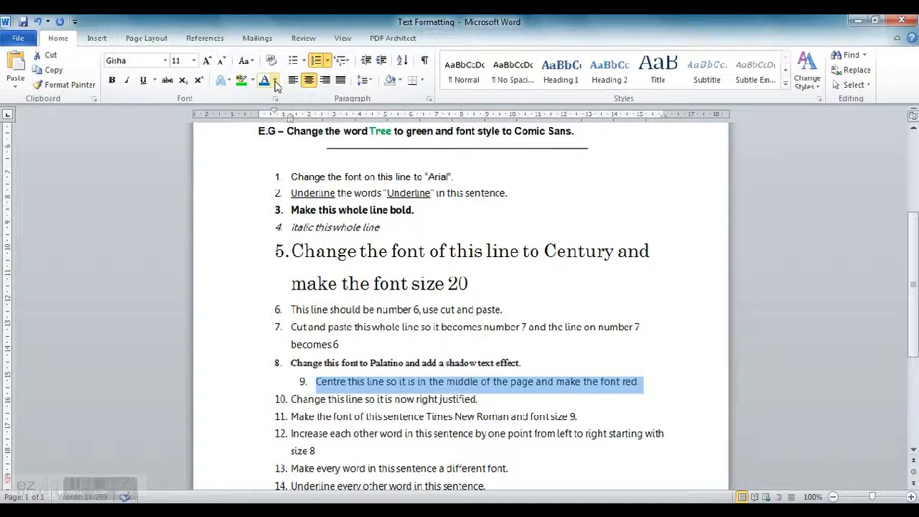
click(275, 80)
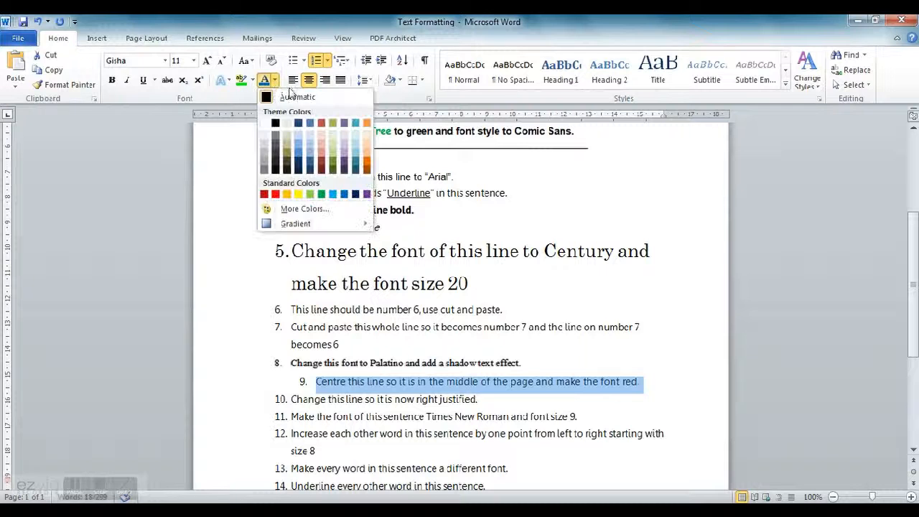
click(276, 194)
Right-align line 10, "Change this line so it is now right justified".
drag(484, 402, 288, 399)
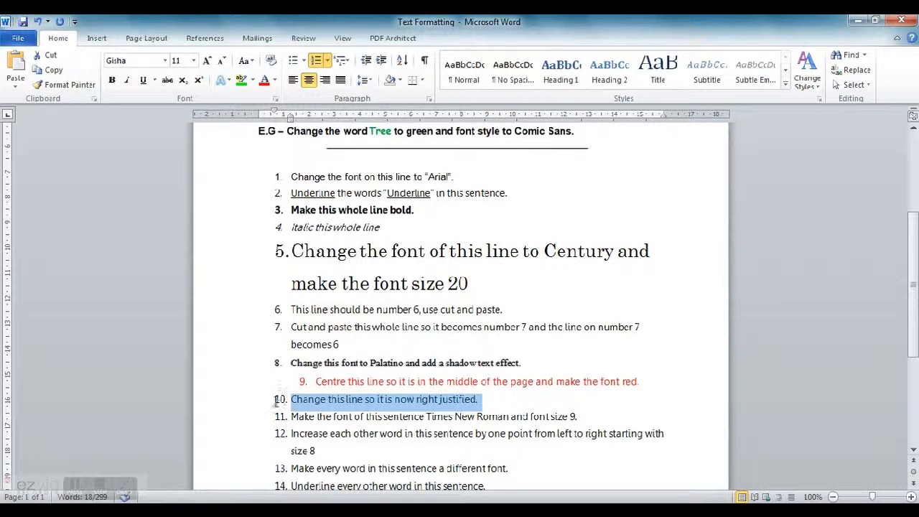
click(326, 80)
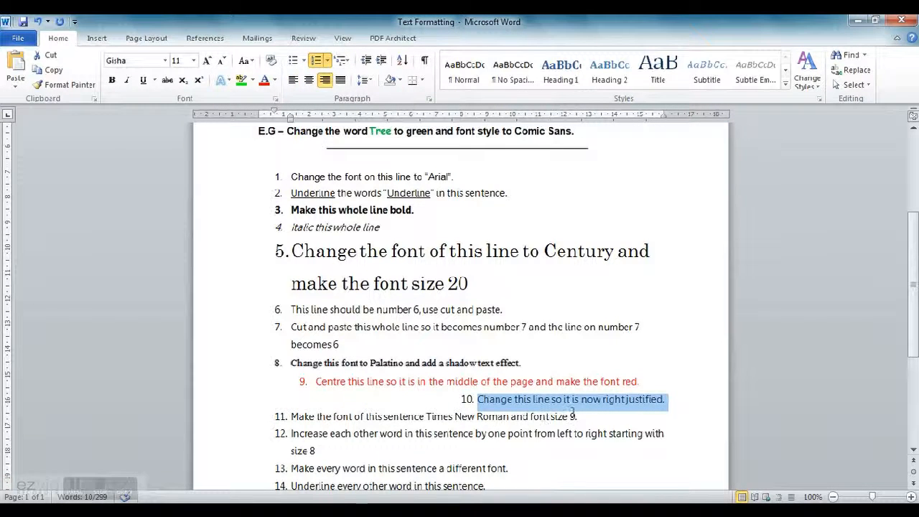
Change line 11, "Make the font of this sentence Times New Roman and font size 9", to Times New Roman at size 9.
drag(585, 415, 288, 417)
click(164, 61)
drag(287, 82, 287, 368)
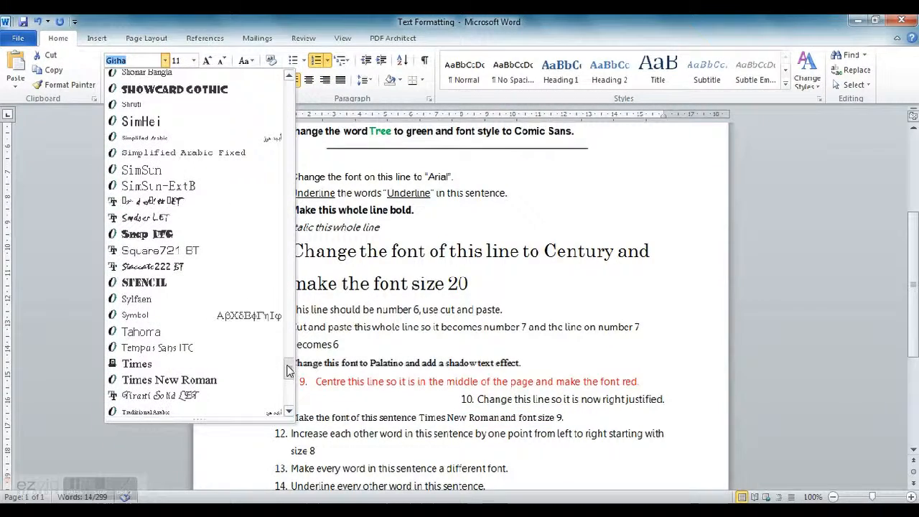
click(216, 380)
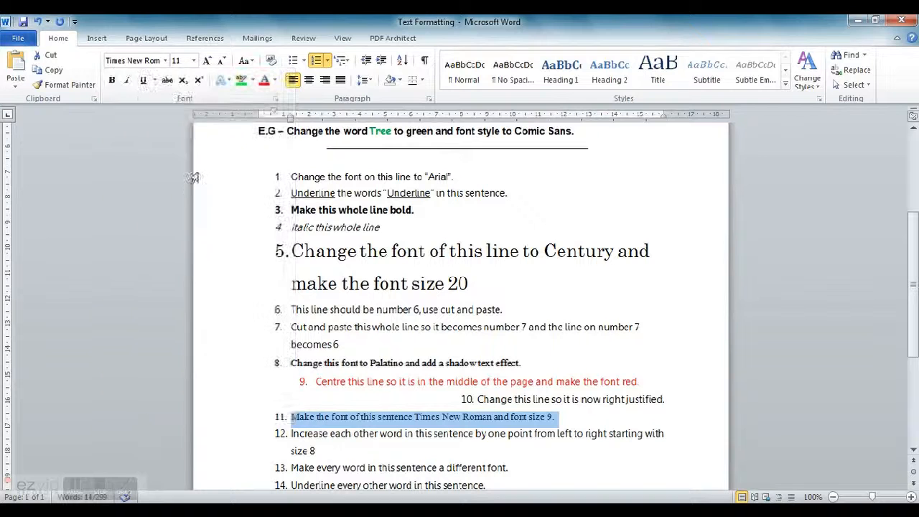
click(193, 62)
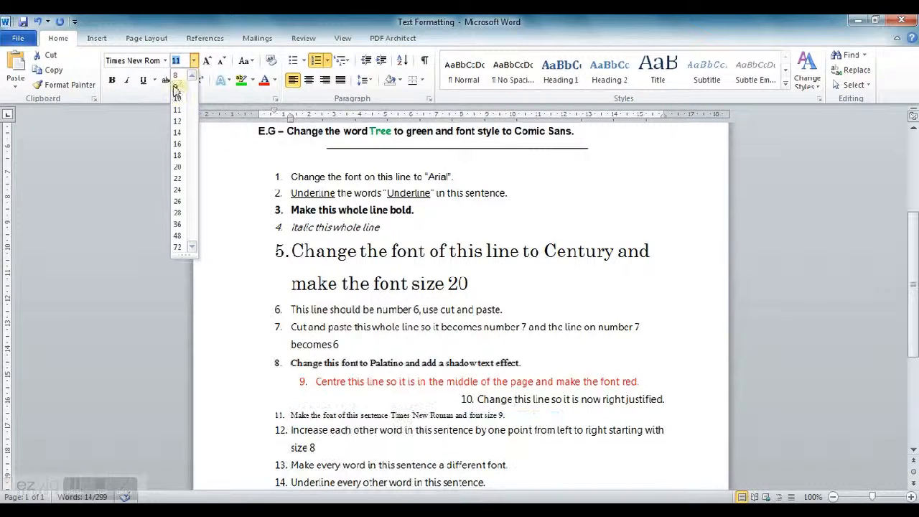
click(177, 87)
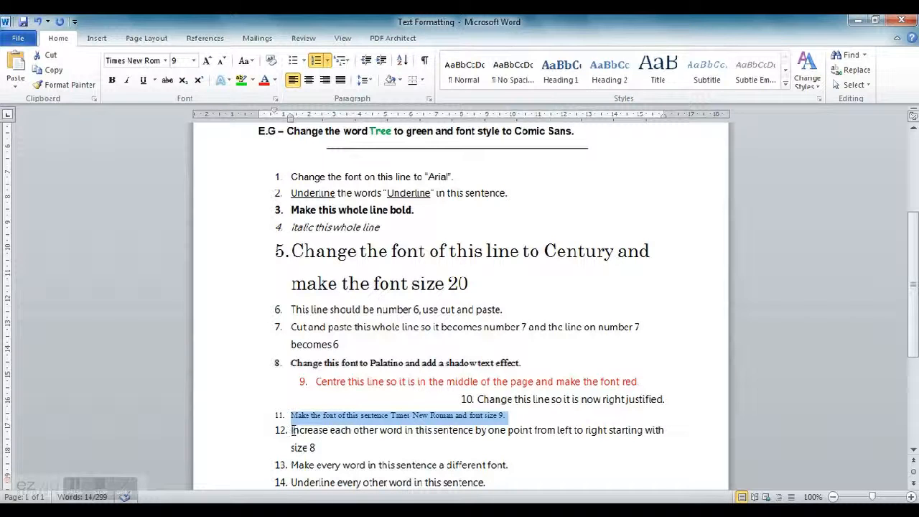
Set the alternate words "Increase", "other" and "in" of line 12 to font sizes 8, 9 and 10.
drag(290, 429, 299, 428)
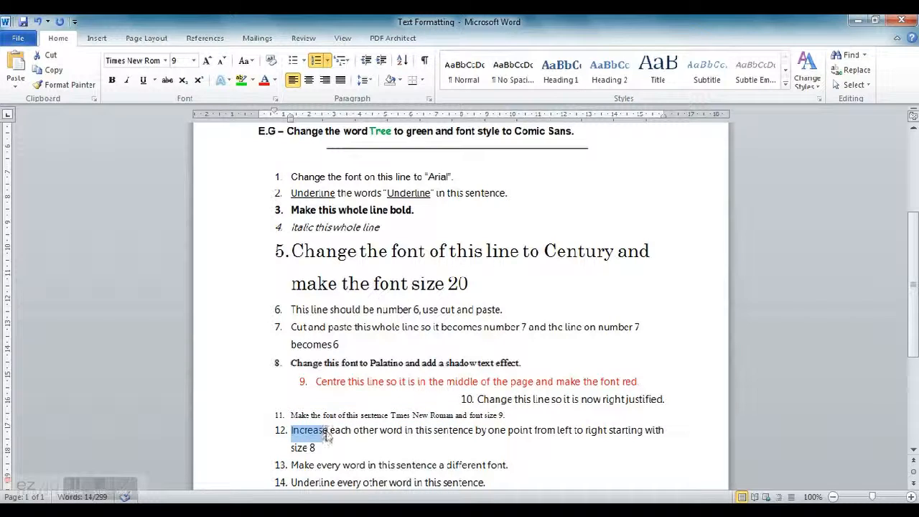
click(194, 61)
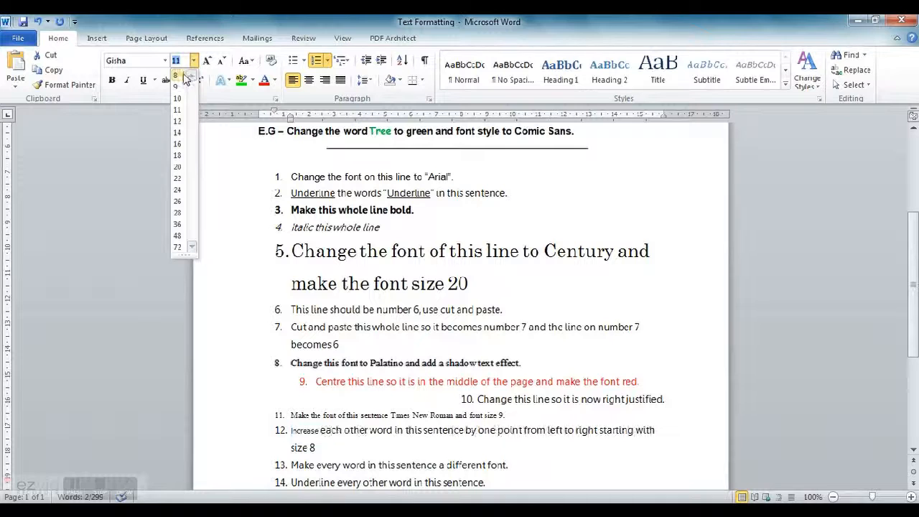
click(178, 75)
drag(344, 431, 361, 428)
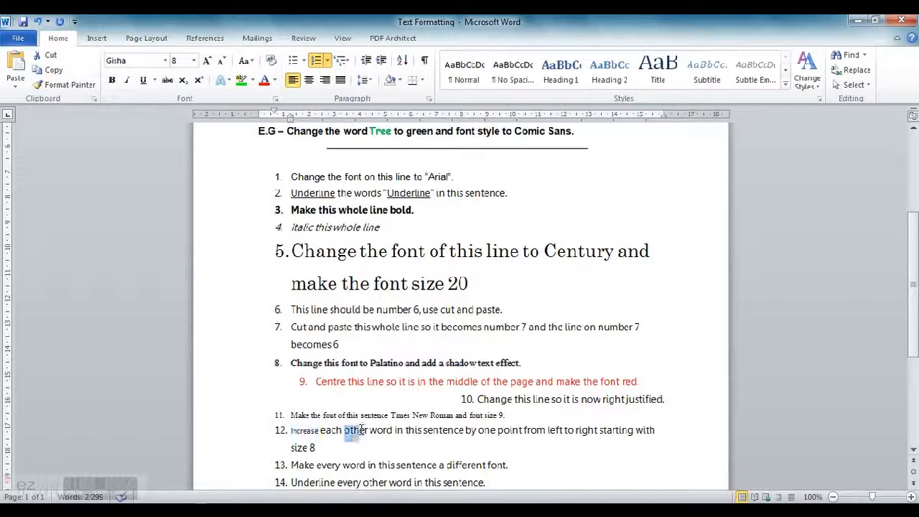
click(193, 61)
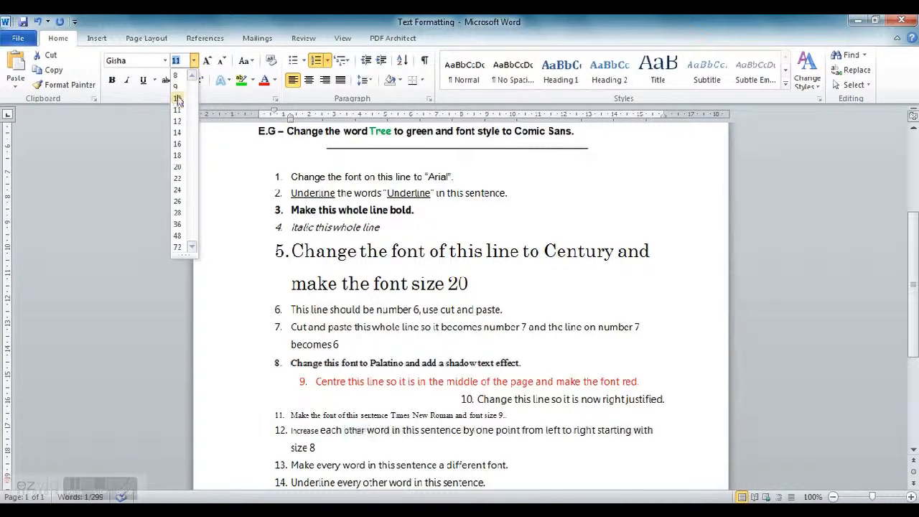
click(177, 88)
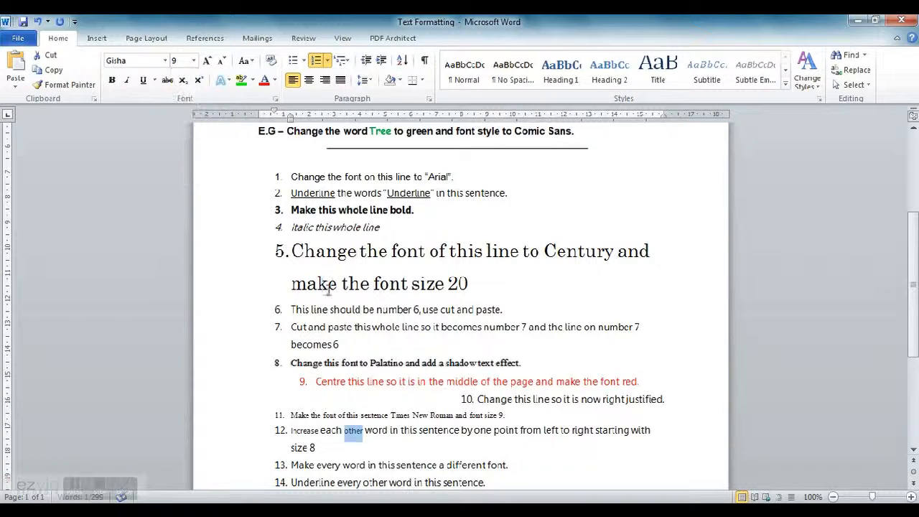
double_click(393, 431)
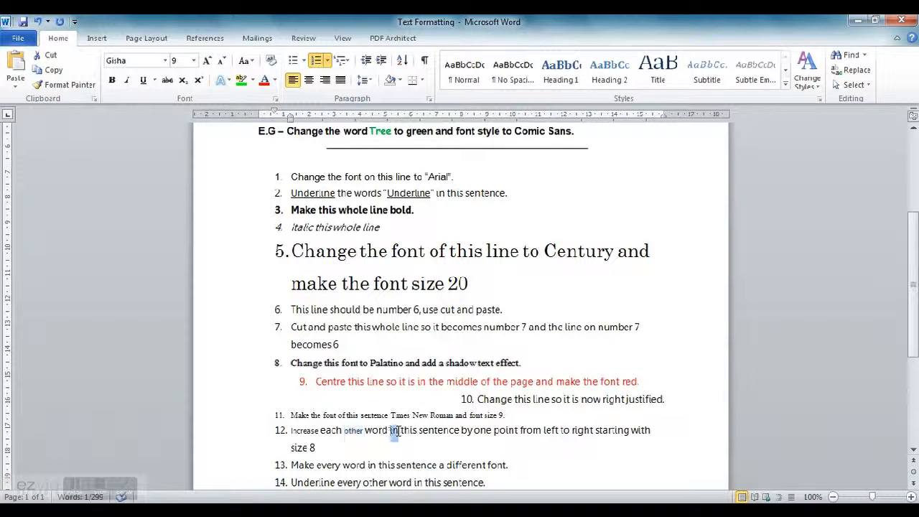
click(193, 61)
click(178, 98)
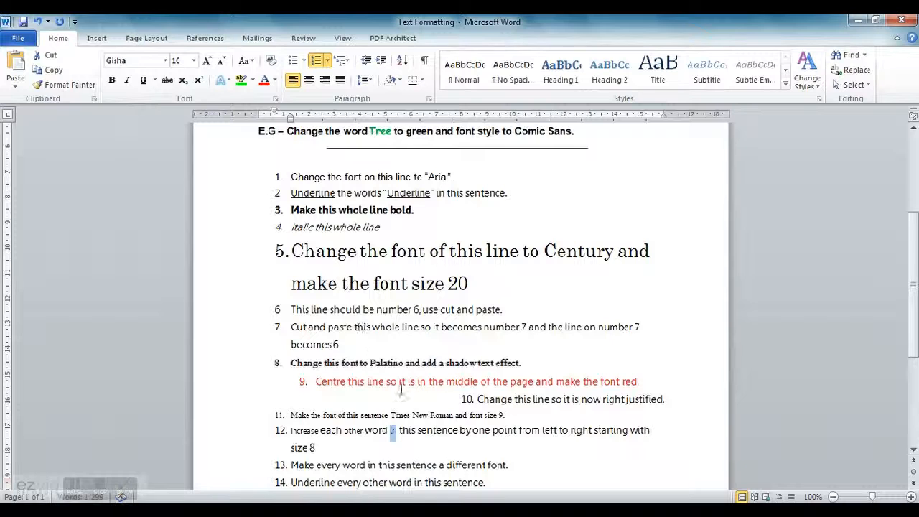
Check the font size of "sentence" in line 12 and set the word "one" to size 12.
double_click(418, 429)
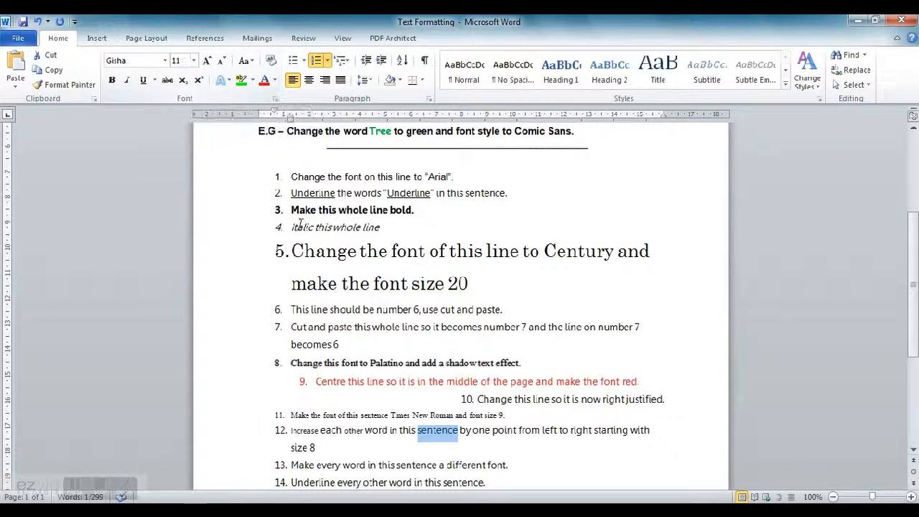
drag(472, 429, 482, 429)
click(487, 432)
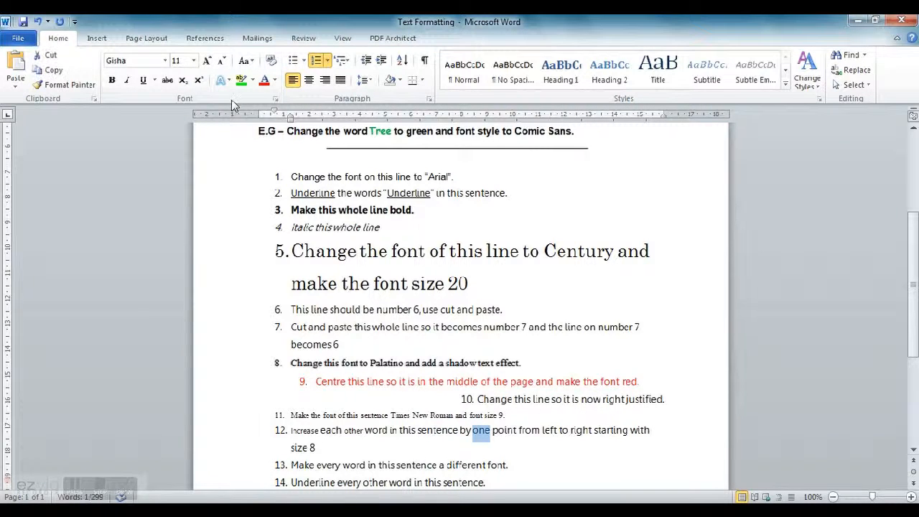
click(193, 60)
click(180, 121)
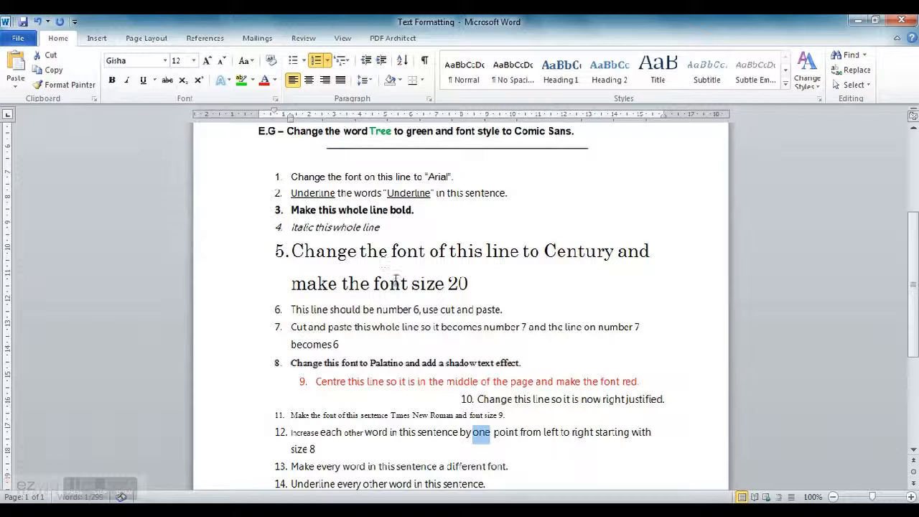
Set the word "from" in line 12 to font size 13 and the word "to" to size 14.
drag(520, 432, 536, 431)
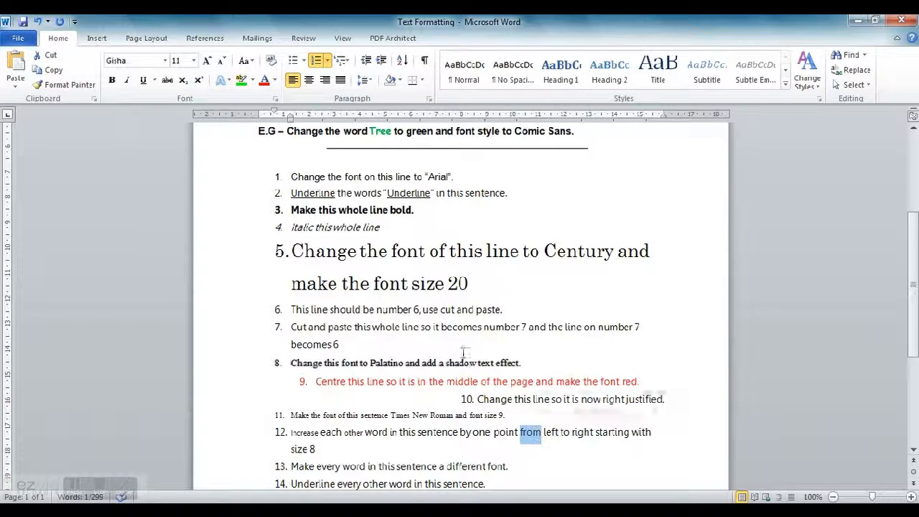
click(188, 61)
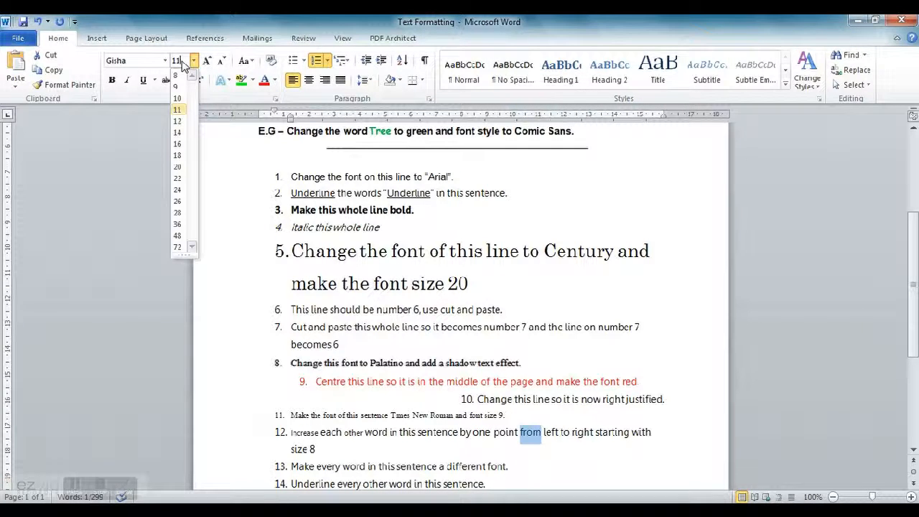
text(13)
key(Return)
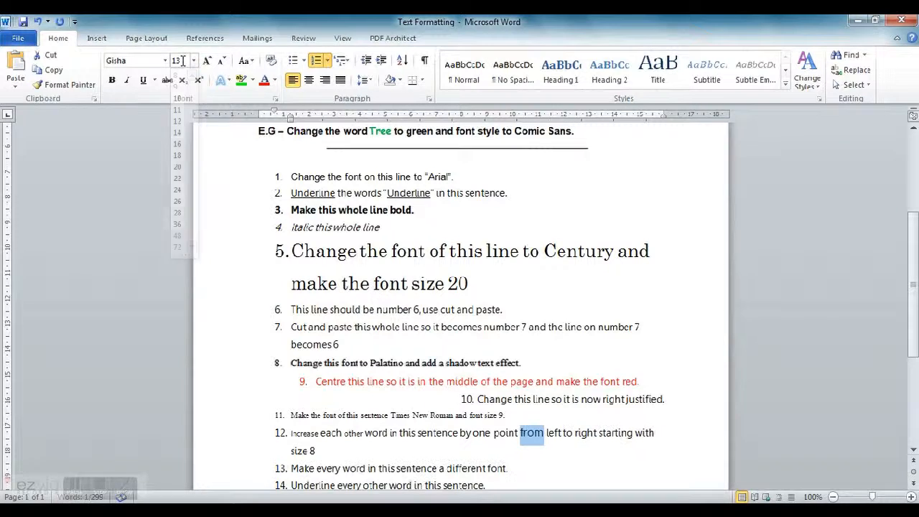
drag(563, 431, 570, 438)
click(193, 61)
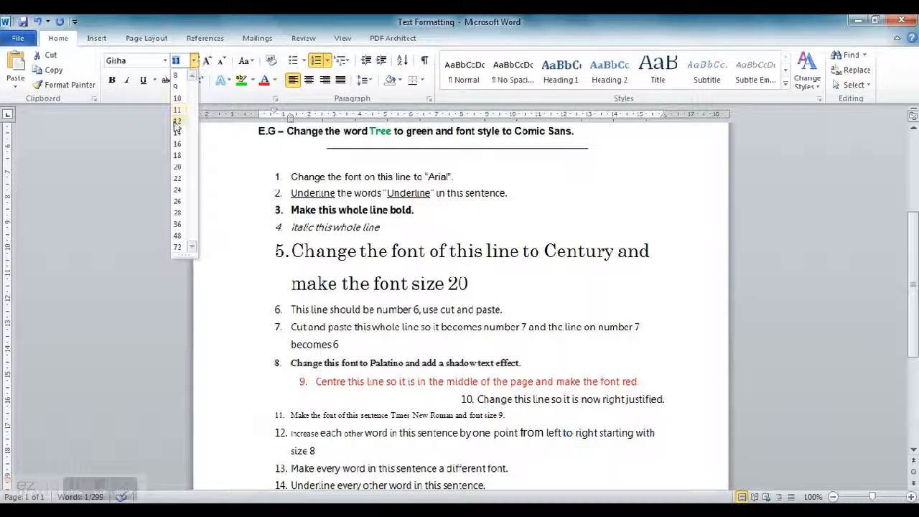
click(179, 133)
Set the word "starting" in line 12 to font size 14.
mouse_move(601, 435)
mouse_down()
mouse_move(613, 433)
mouse_move(601, 435)
mouse_up()
click(615, 433)
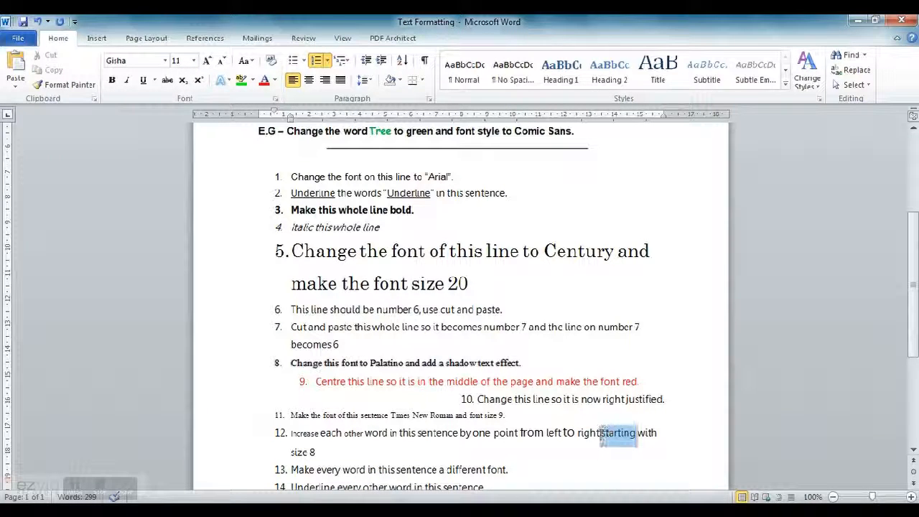
click(193, 61)
click(179, 133)
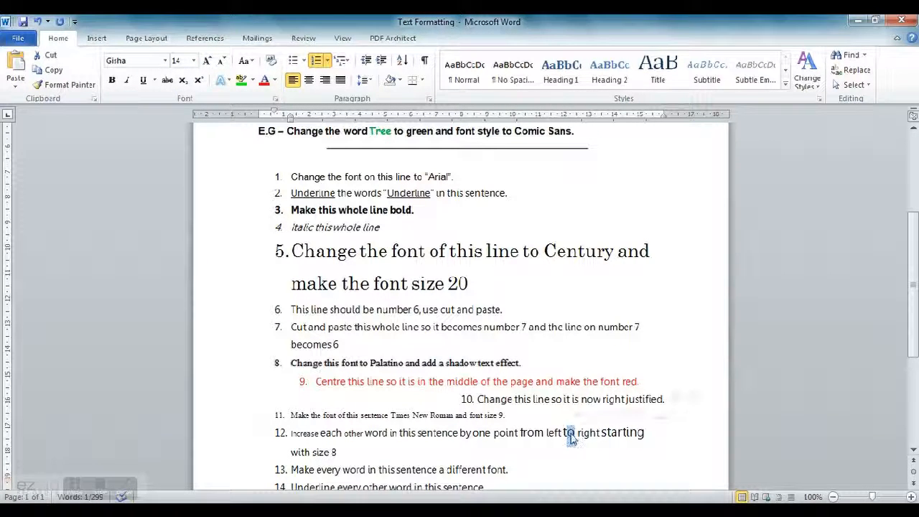
Set the word "starting" in line 12 to font size 15 and the word "size" to size 16.
drag(643, 433, 599, 435)
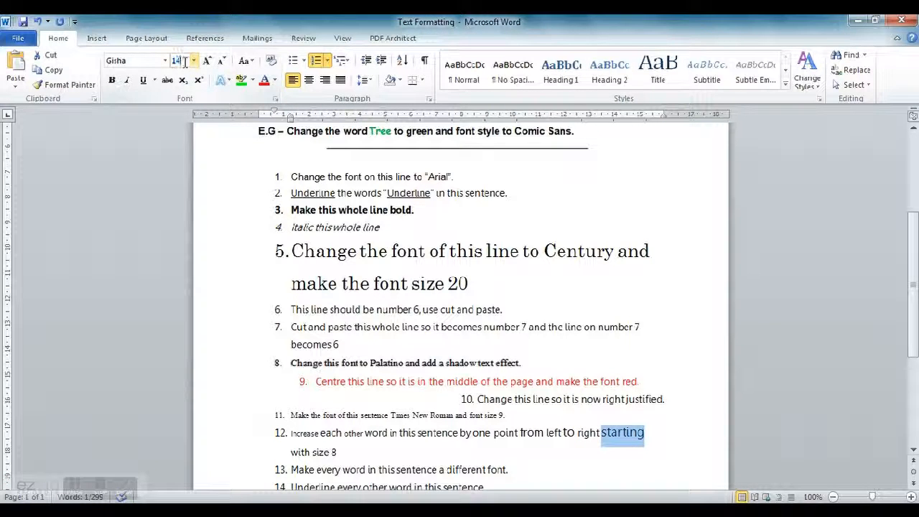
text(15)
key(Return)
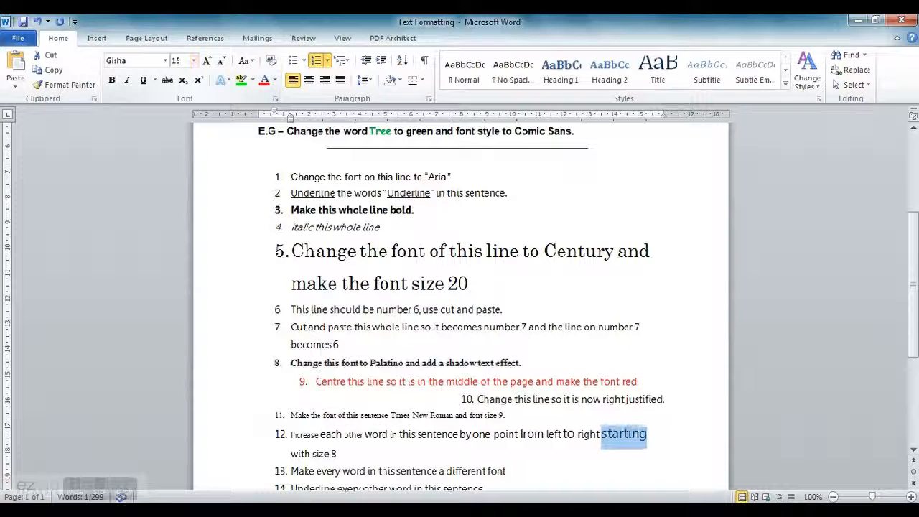
click(324, 453)
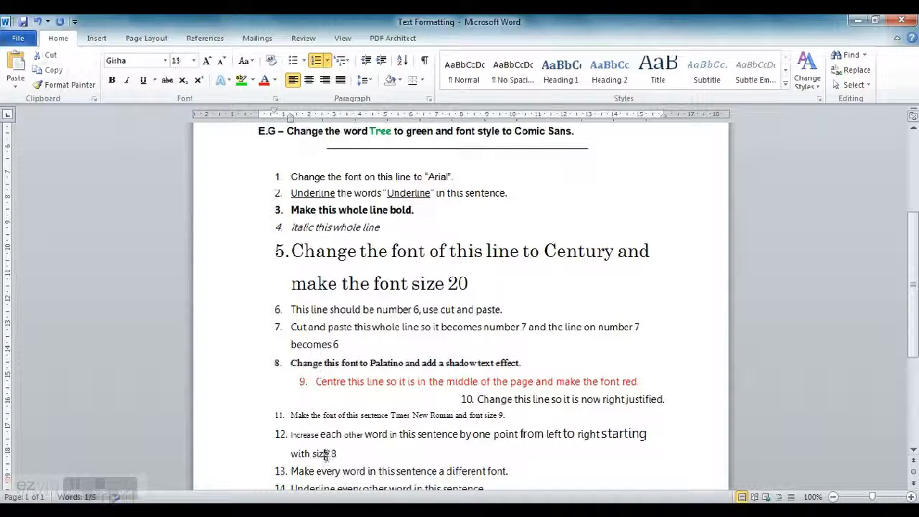
drag(324, 455, 312, 453)
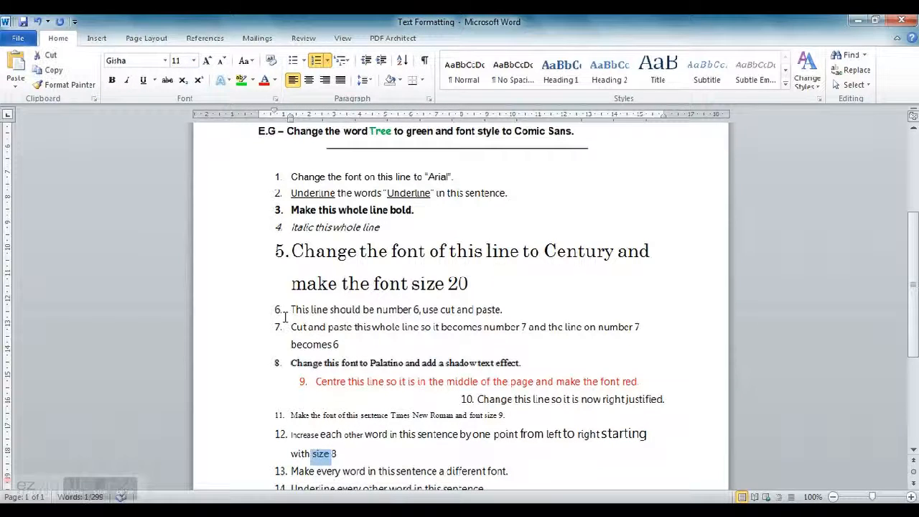
click(193, 60)
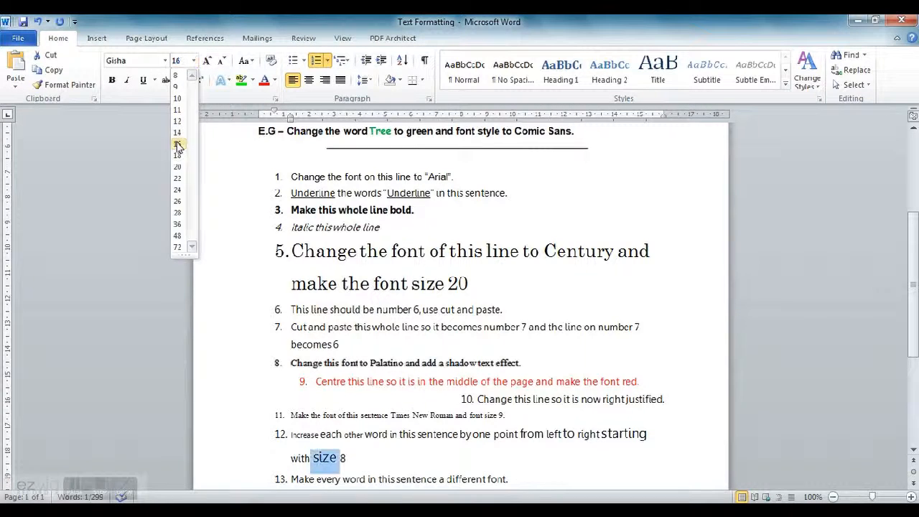
click(178, 144)
In line 13, change the font of "Make" to Britannic Bold and of "every" to Bradley Hand ITC.
scroll(590, 279, down, 4)
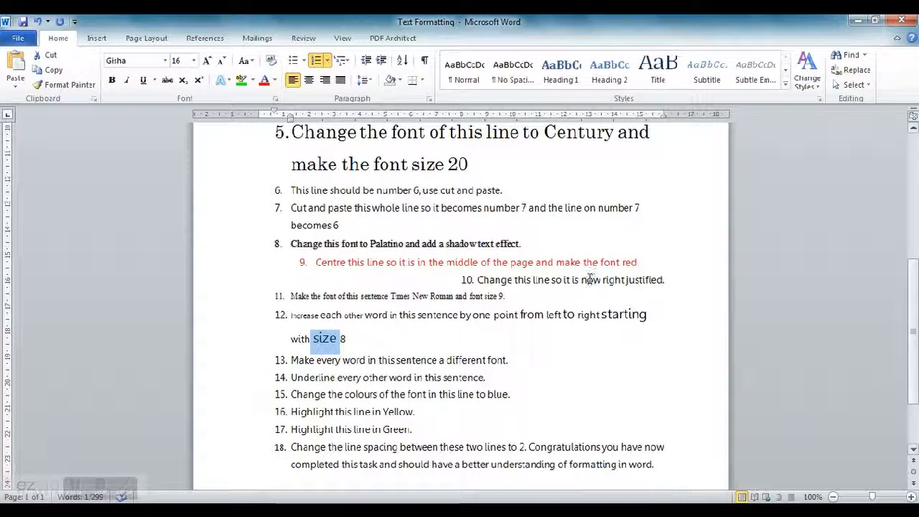
drag(314, 359, 290, 359)
click(164, 60)
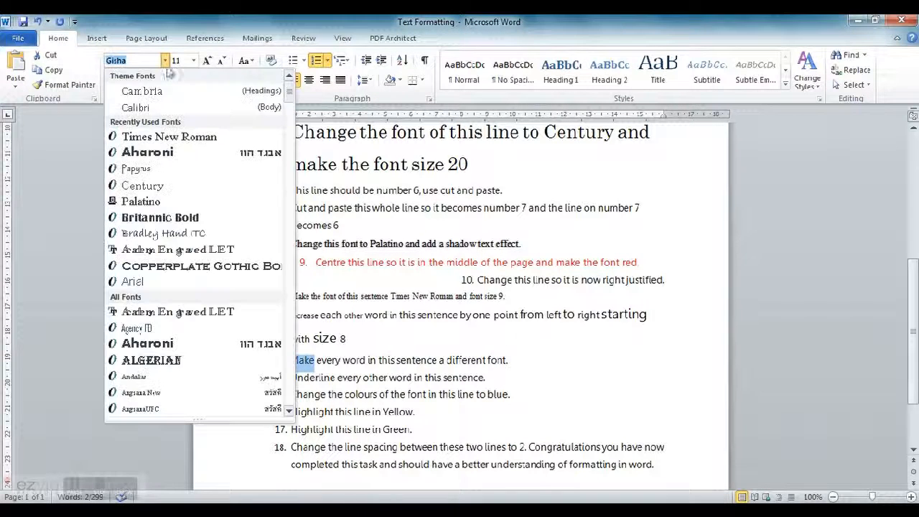
click(152, 217)
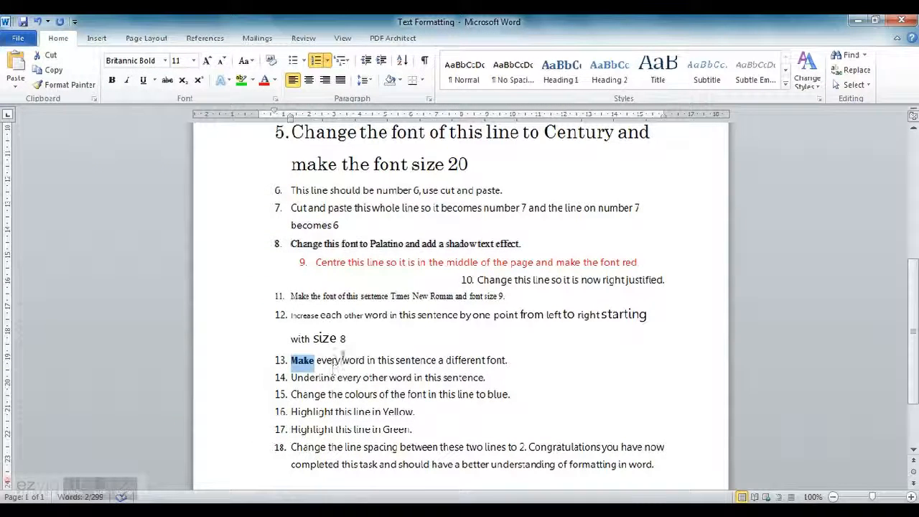
drag(340, 359, 314, 360)
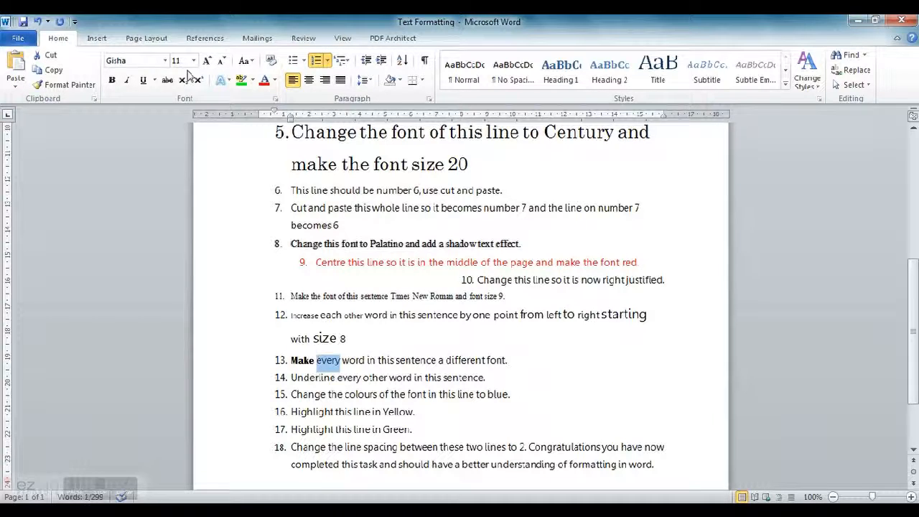
click(165, 61)
click(158, 232)
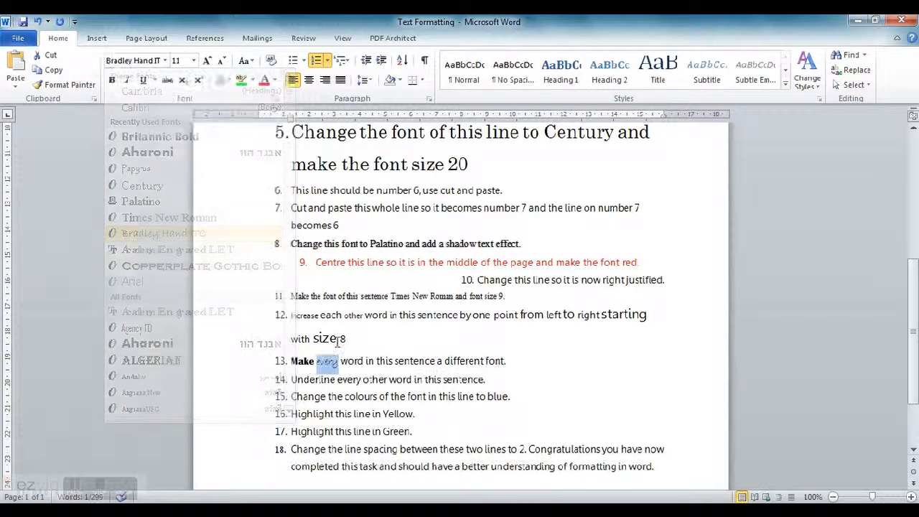
In line 13, change the font of "word" to Papyrus and of "in" to Aharoni.
drag(364, 361, 340, 361)
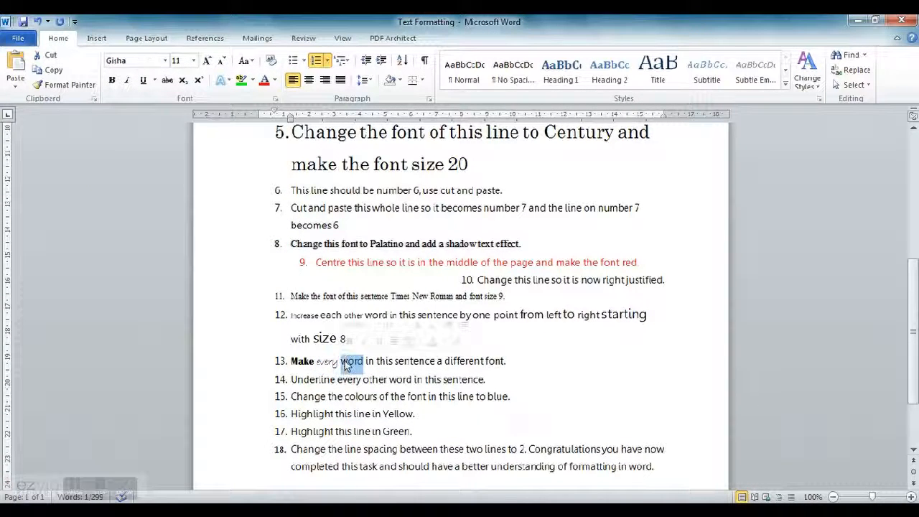
click(165, 61)
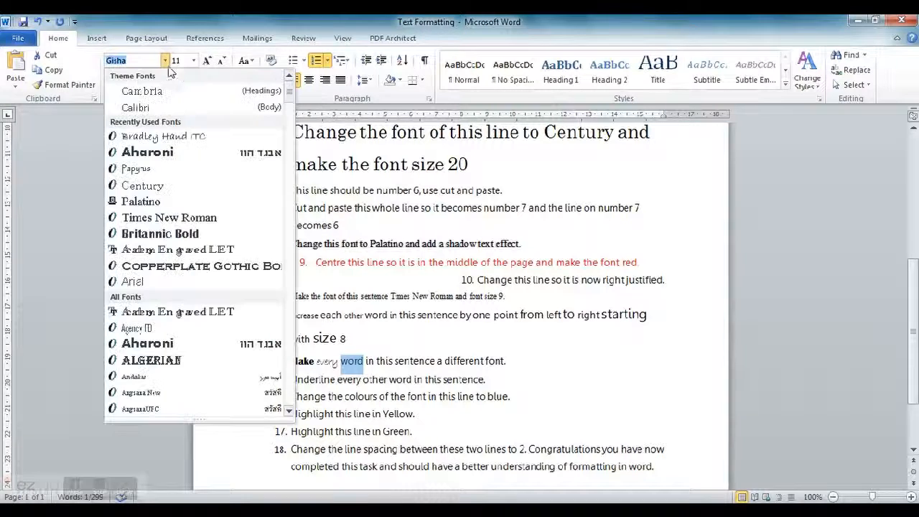
click(157, 170)
drag(371, 362, 364, 363)
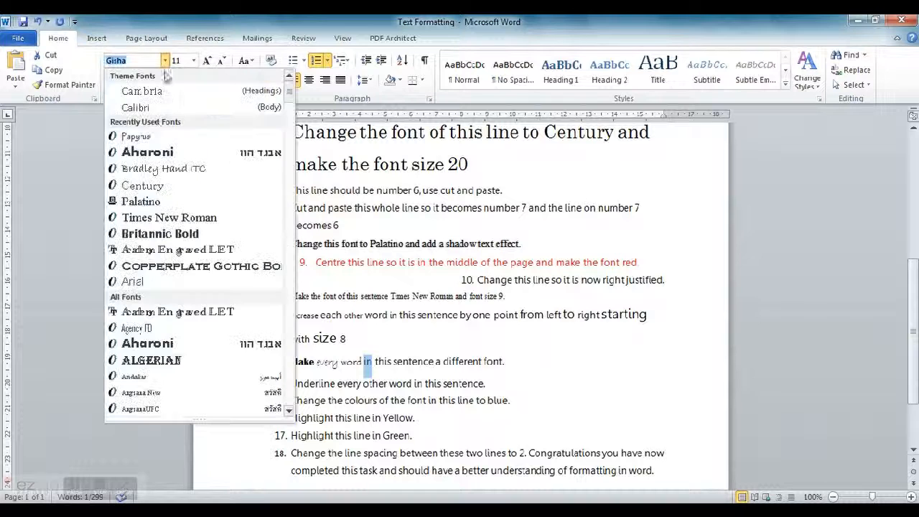
click(153, 152)
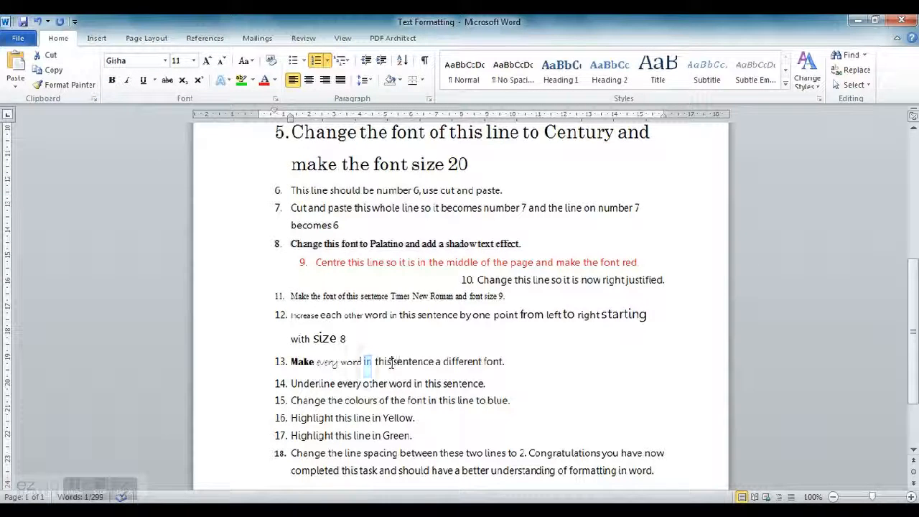
In line 13, change the font of "this" to Comic Sans MS and of "sentence" to Century Schoolbook.
click(165, 61)
scroll(216, 215, down, 10)
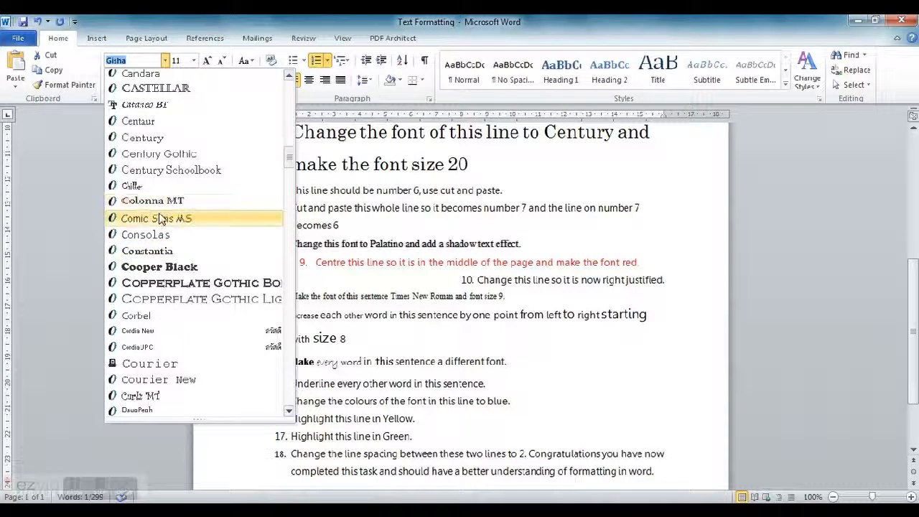
click(154, 218)
drag(436, 361, 394, 361)
click(166, 61)
scroll(158, 237, down, 10)
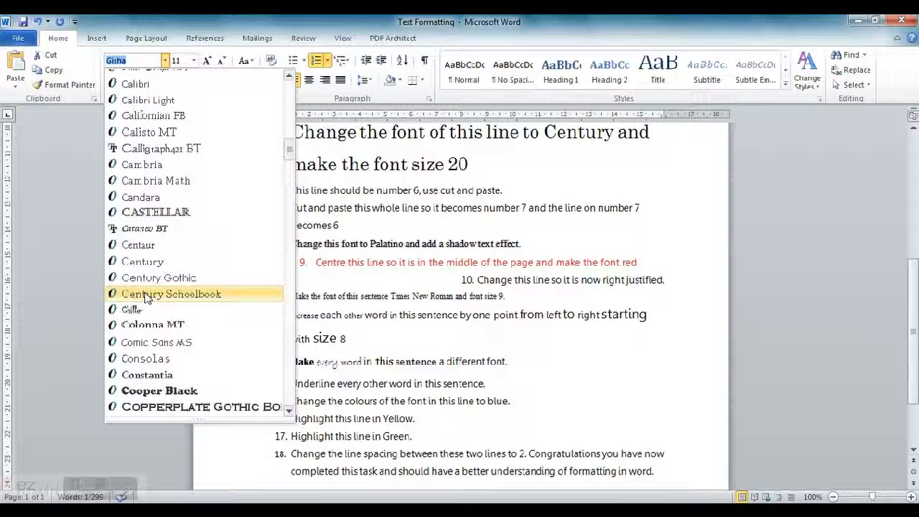
click(170, 294)
In line 13, change the font of "a" to Elephant and of "different" to David.
click(441, 365)
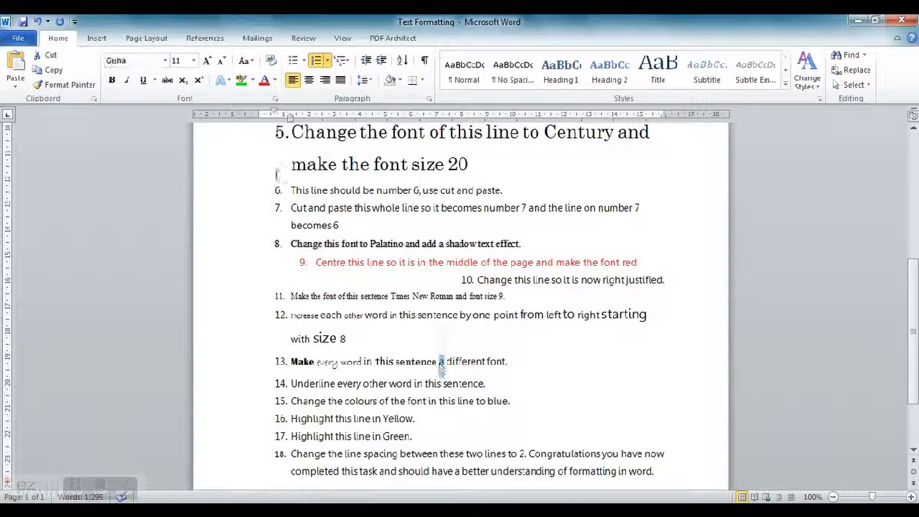
click(166, 60)
scroll(239, 219, down, 12)
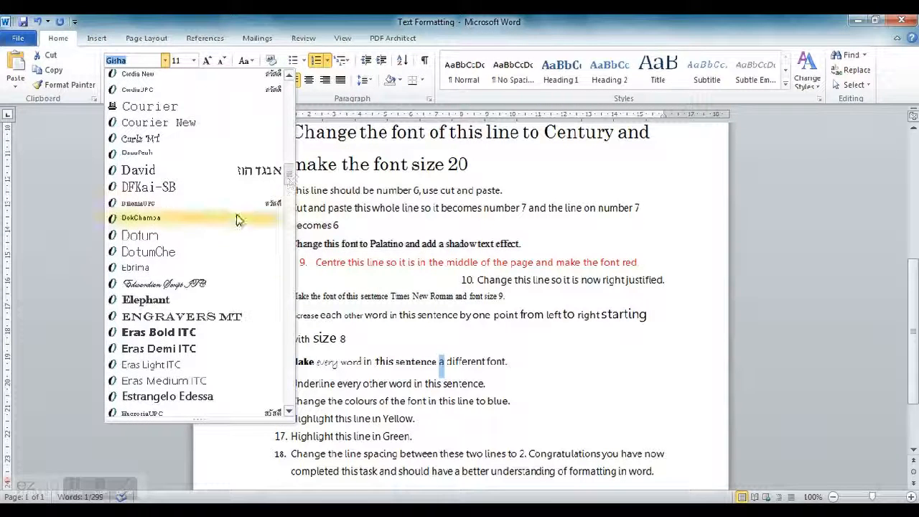
click(170, 300)
drag(487, 358, 448, 359)
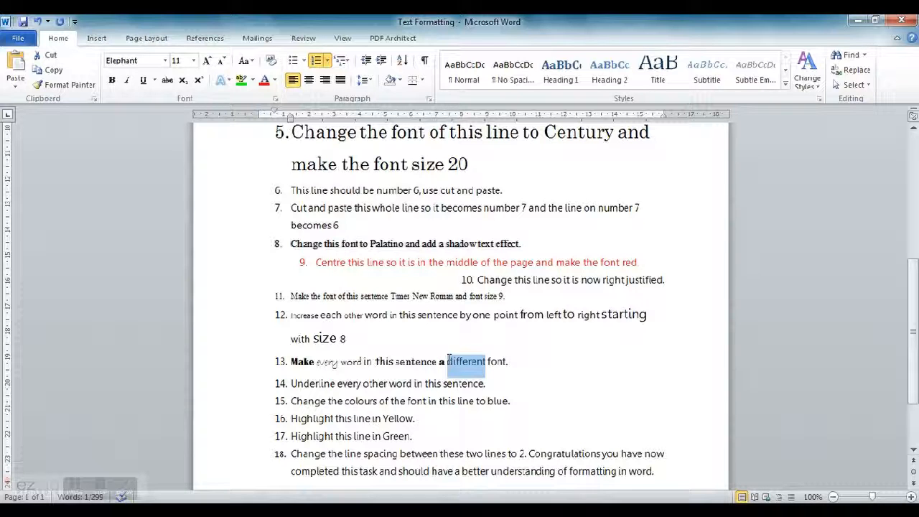
click(165, 61)
scroll(161, 215, down, 10)
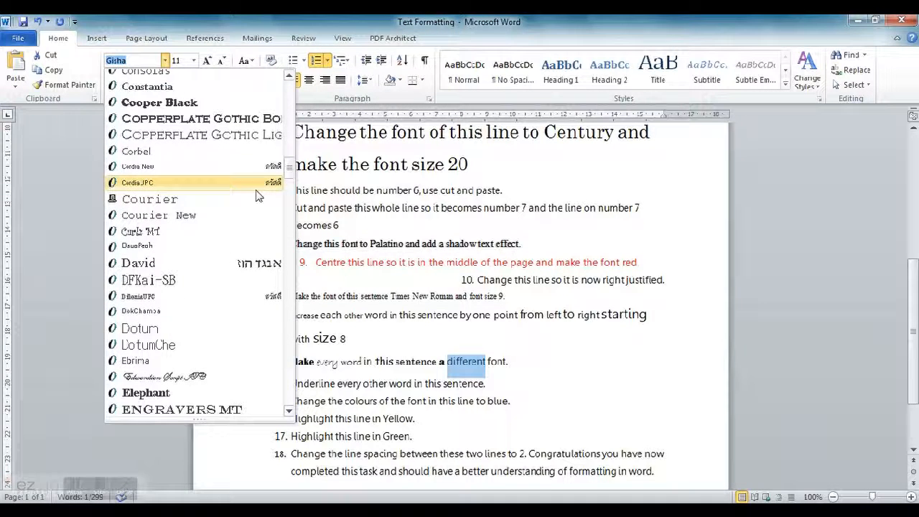
click(160, 266)
Change the font of the last word, "font", in line 13 to Times New Roman.
drag(506, 362, 490, 363)
click(165, 61)
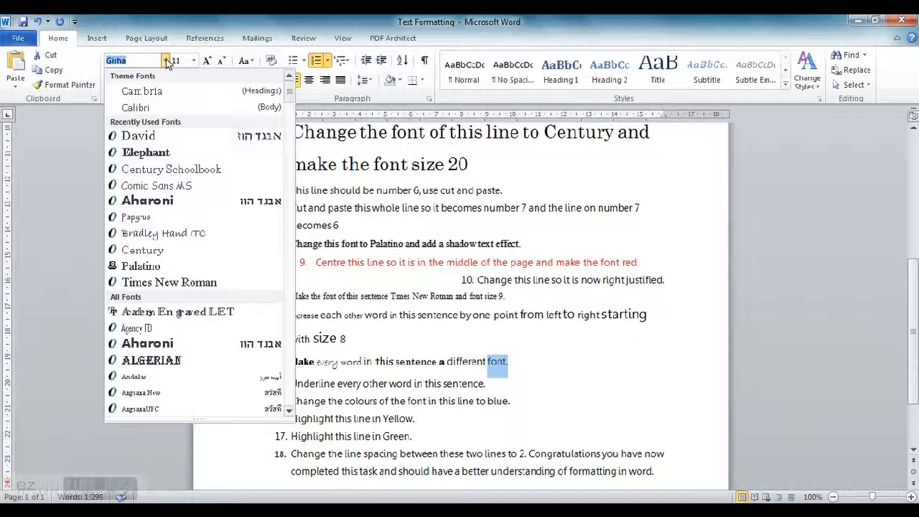
click(169, 283)
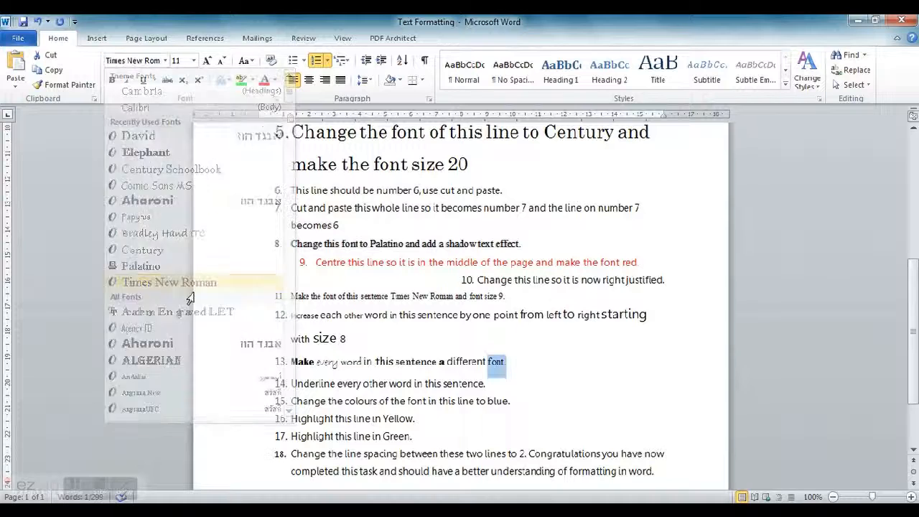
Underline the words "every", "word" and "sentence." in line 14.
double_click(350, 384)
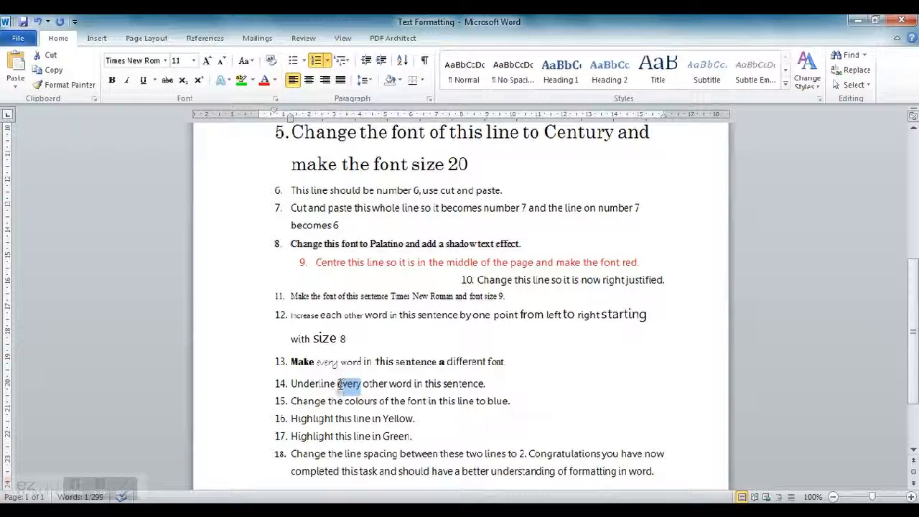
click(142, 81)
double_click(399, 384)
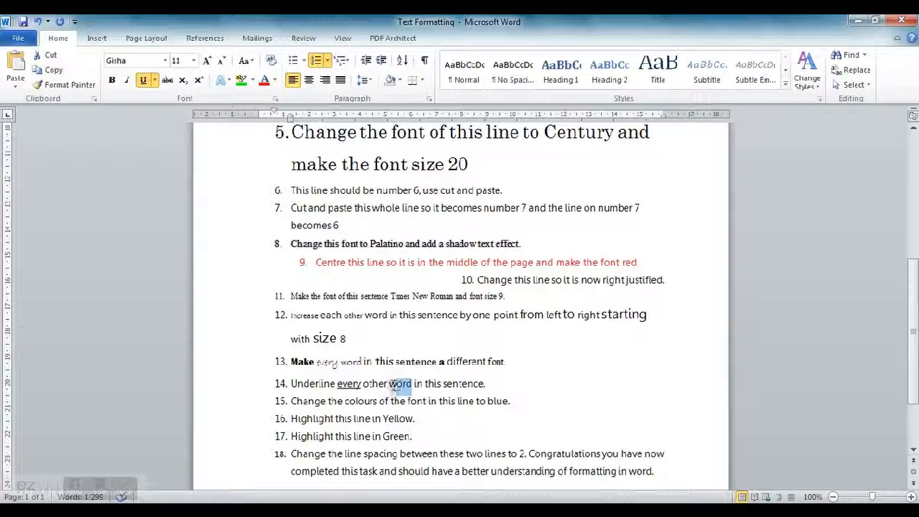
click(142, 81)
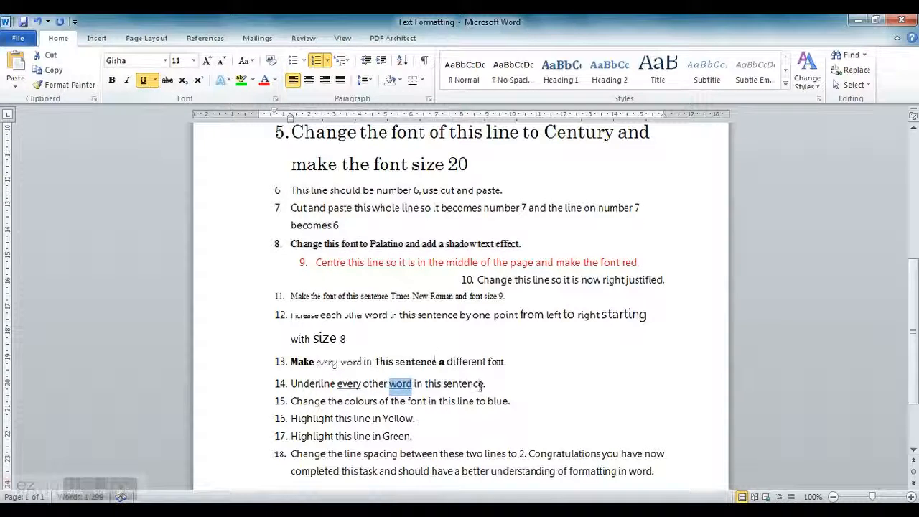
drag(486, 385, 443, 384)
click(149, 81)
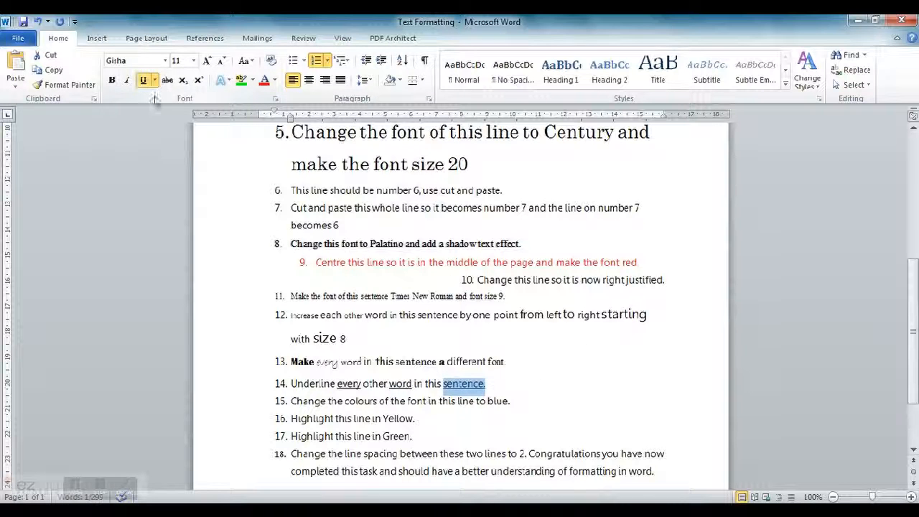
Change the font colour of all the text in line 15 to the standard blue.
drag(510, 401, 291, 403)
click(274, 80)
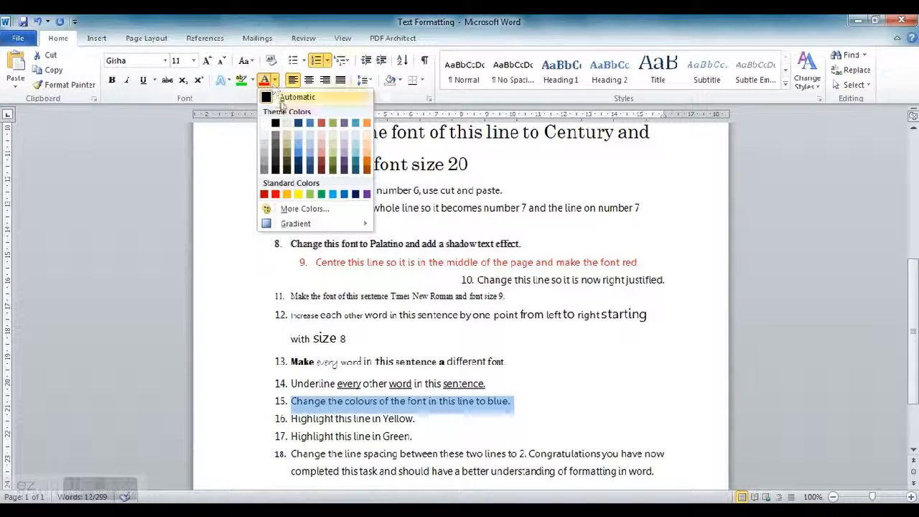
click(344, 193)
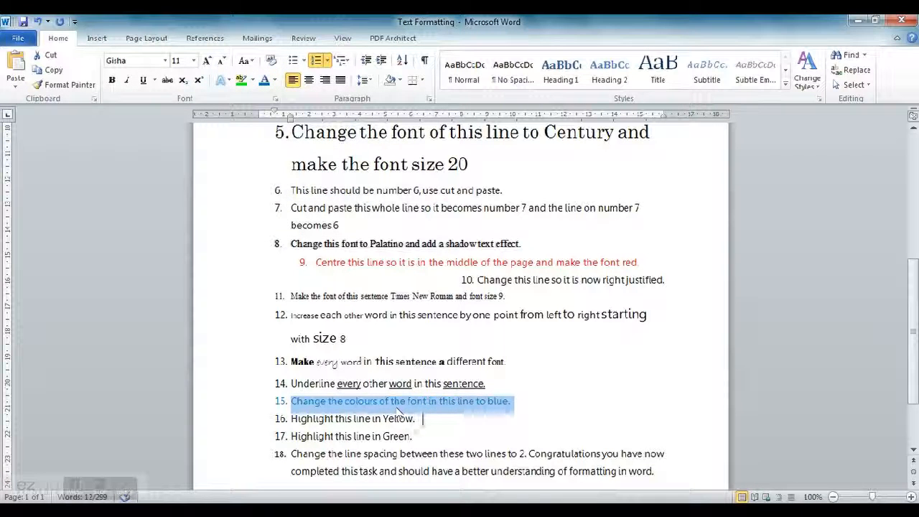
Highlight the text of line 16 in yellow and the text of line 17 in bright green.
click(416, 419)
drag(416, 419, 292, 418)
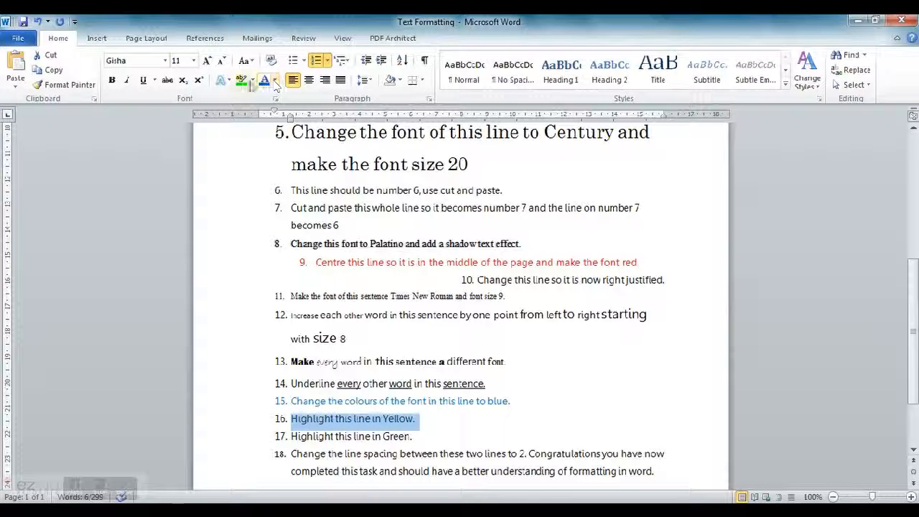
click(253, 80)
click(244, 95)
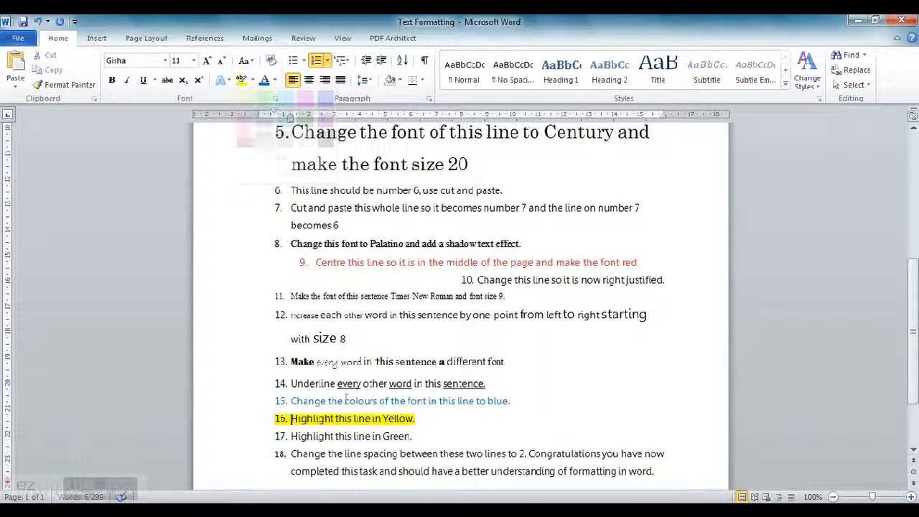
drag(418, 439, 291, 437)
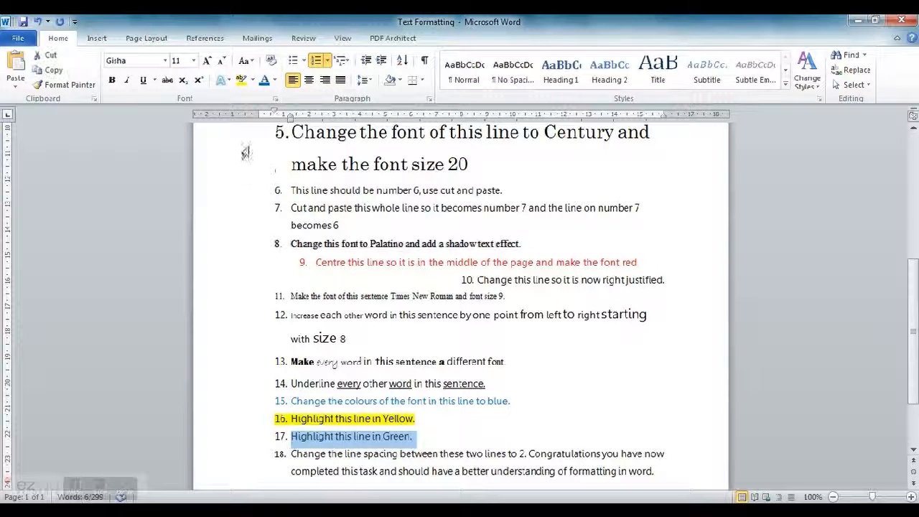
click(253, 81)
click(260, 95)
click(641, 264)
Set the line spacing of the two-line item 18 to 2.0.
scroll(660, 368, down, 2)
drag(656, 385, 291, 368)
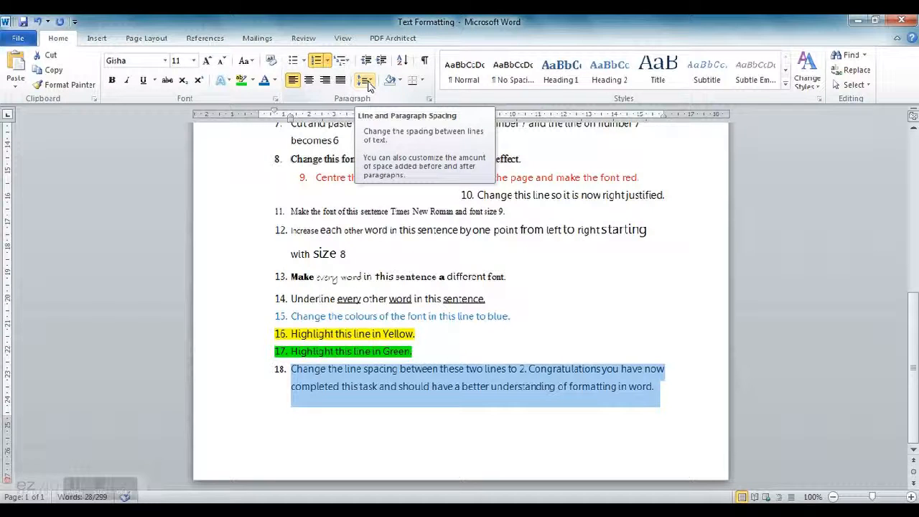
click(372, 85)
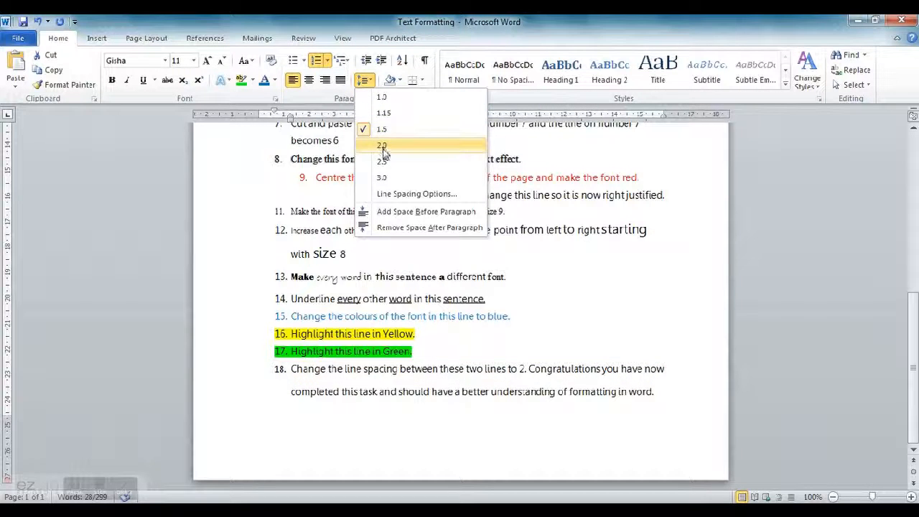
click(384, 146)
click(478, 391)
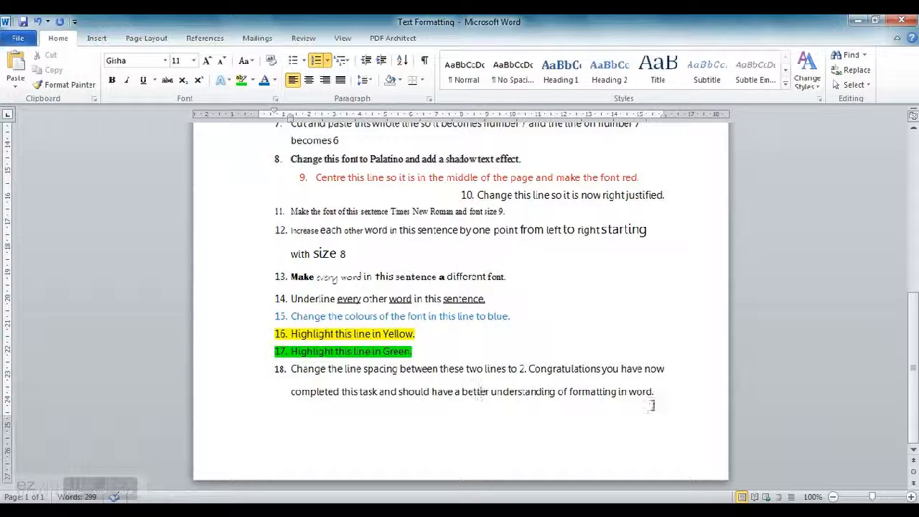
drag(656, 394, 560, 373)
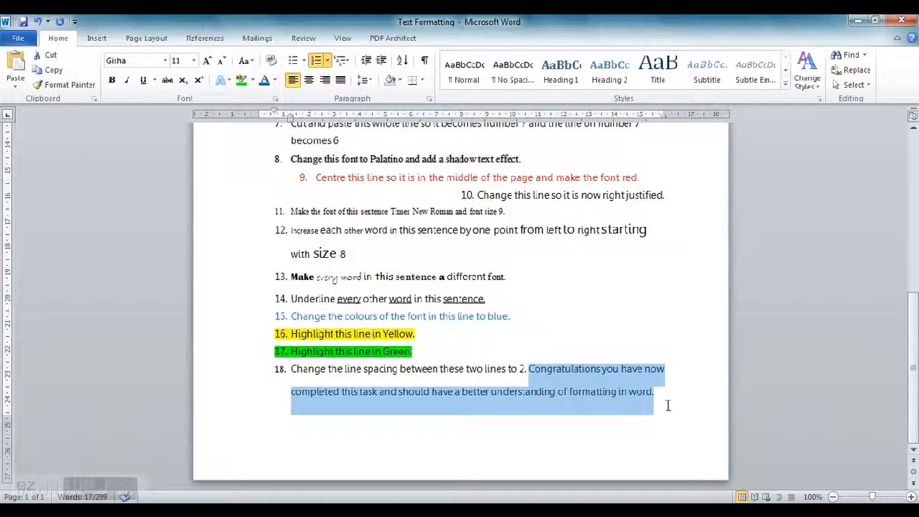
drag(908, 420, 875, 328)
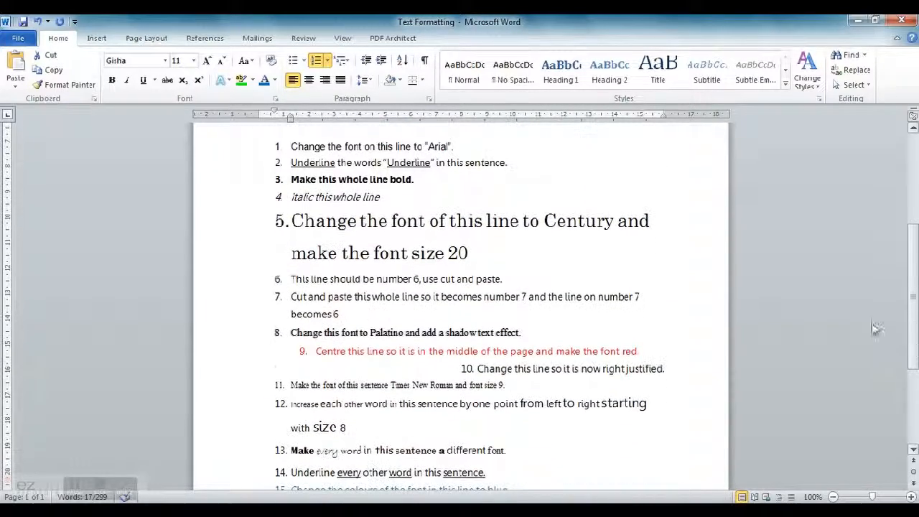